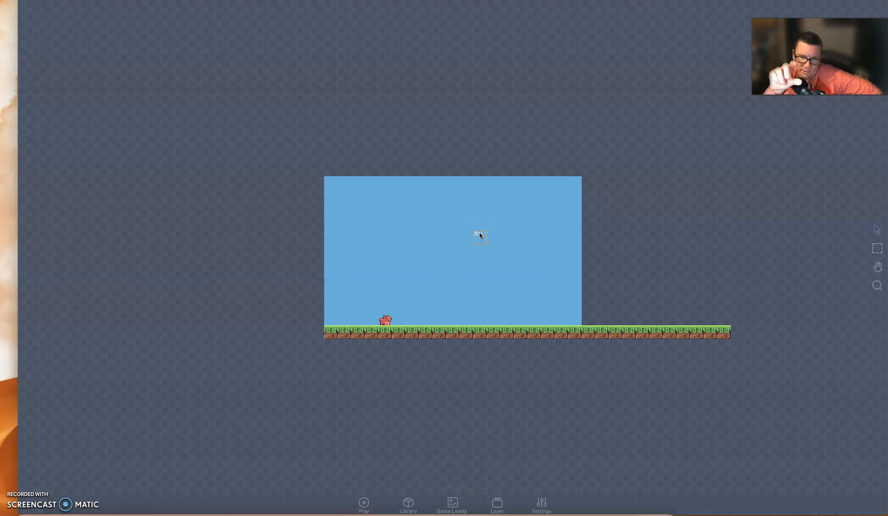
- Open the Run & Jump behavior bundle of the pig player object for editing
{"action": "mouse_move", "coordinate": [479, 232]}
{"action": "left_mouse_down"}
{"action": "mouse_move", "coordinate": [403, 283]}
{"action": "mouse_move", "coordinate": [385, 319]}
{"action": "left_mouse_up"}
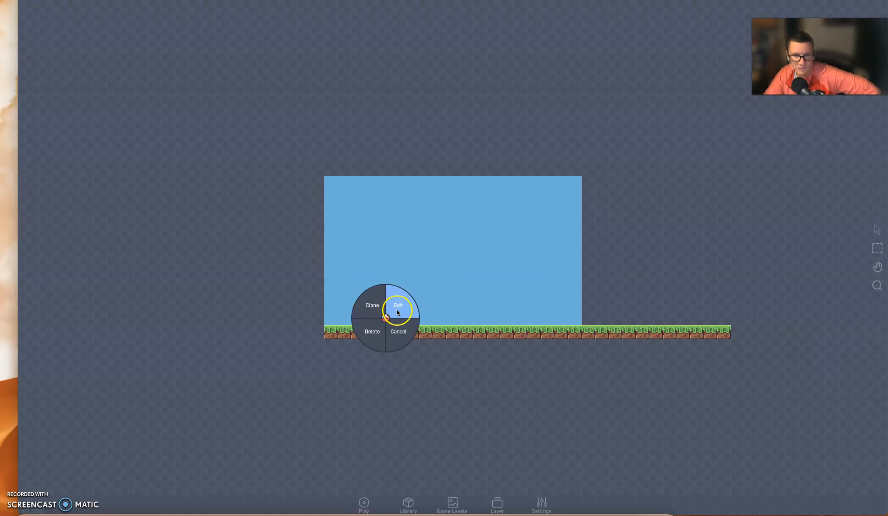
{"action": "left_click", "coordinate": [397, 309]}
{"action": "left_click", "coordinate": [423, 135]}
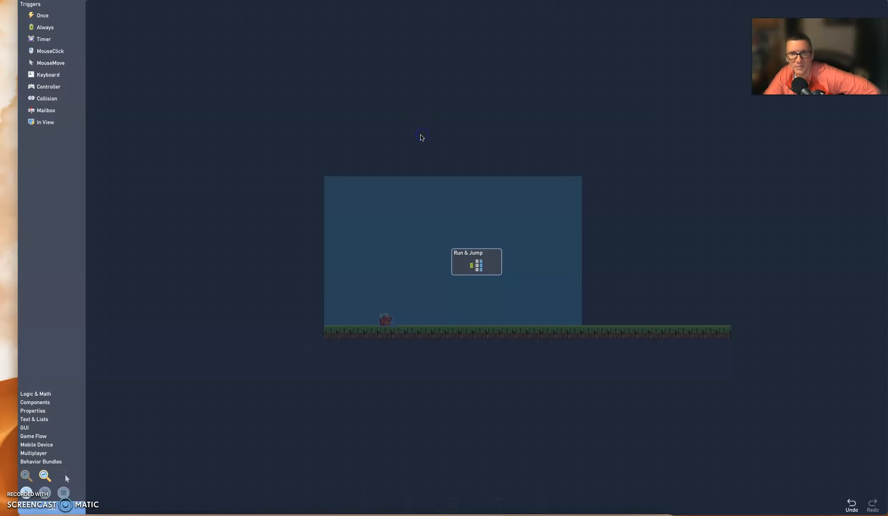
{"action": "left_click", "coordinate": [468, 262]}
{"action": "left_click", "coordinate": [472, 263]}
{"action": "left_click", "coordinate": [476, 263]}
{"action": "left_click", "coordinate": [476, 262]}
{"action": "left_click", "coordinate": [455, 229]}
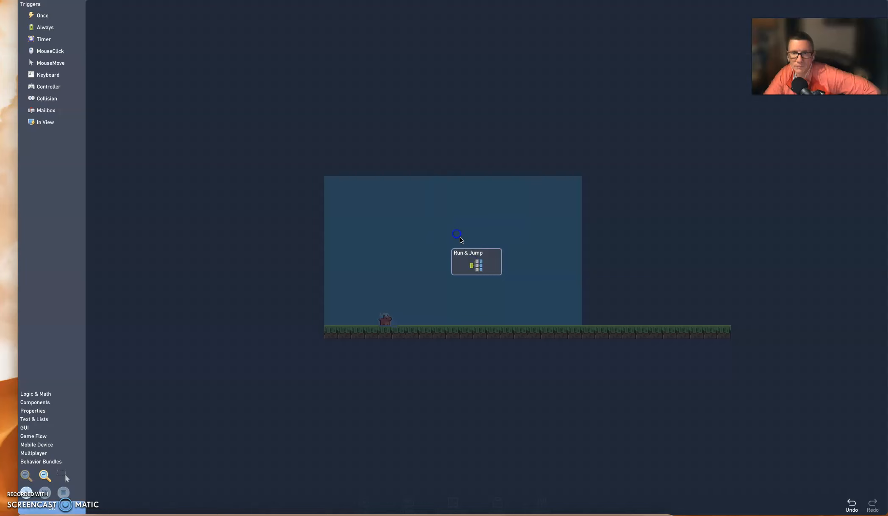
{"action": "left_click", "coordinate": [476, 262]}
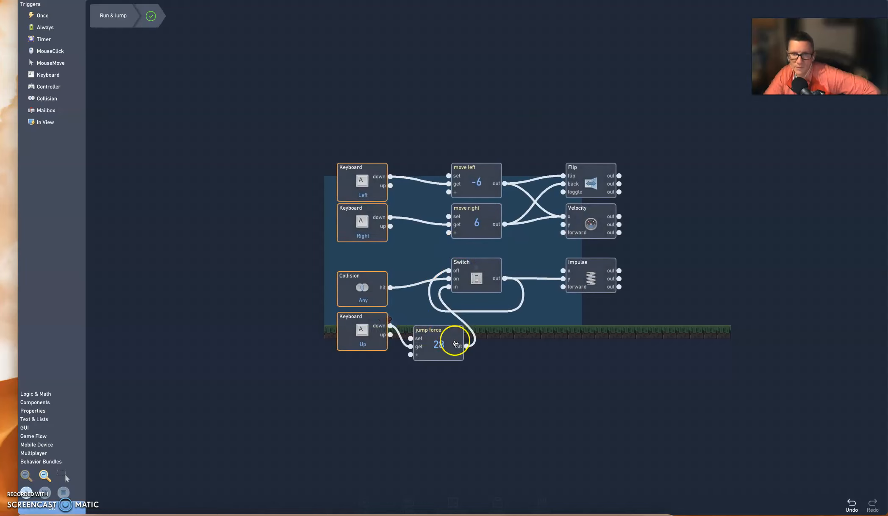
- Set the jump force value in the Run & Jump bundle to 12
{"action": "left_click", "coordinate": [444, 342]}
{"action": "left_click_drag", "start_coordinate": [412, 249], "coordinate": [396, 250]}
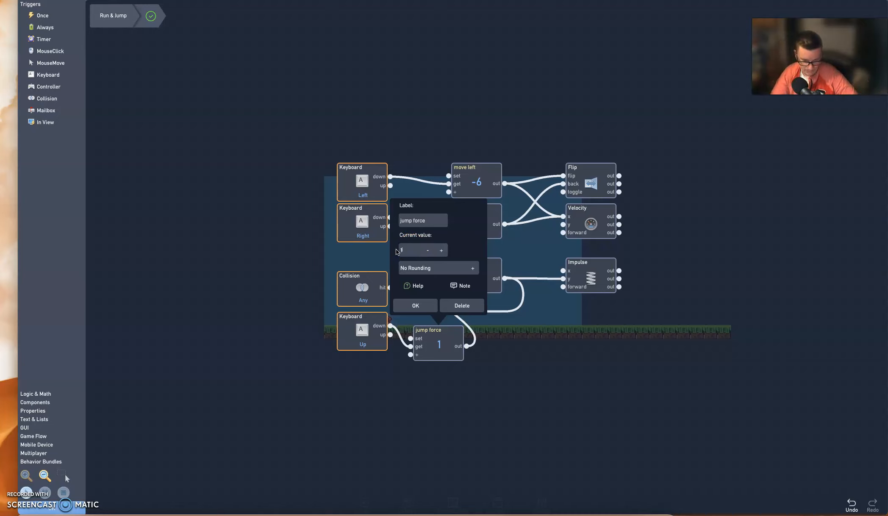
{"action": "type", "text": "12"}
{"action": "left_click", "coordinate": [415, 306]}
{"action": "left_click", "coordinate": [466, 288]}
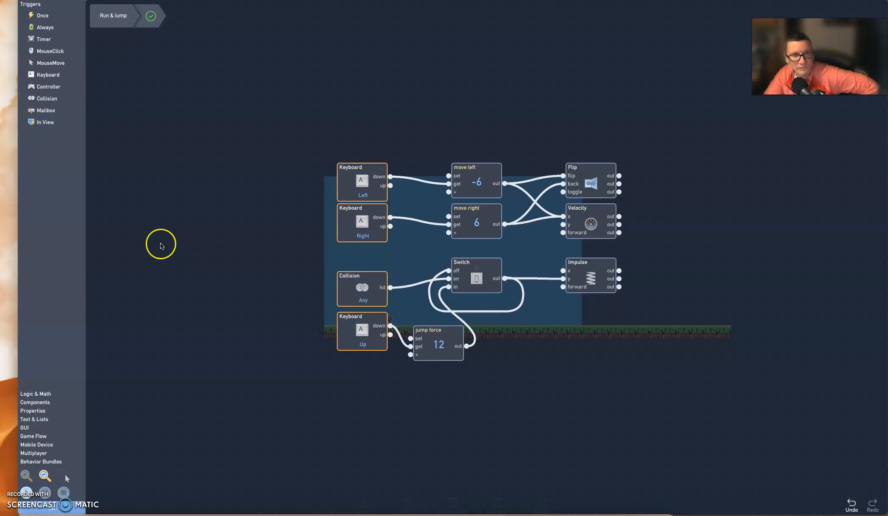
- Add a Camera component to the Run & Jump bundle and place it beside the Velocity node
{"action": "left_click", "coordinate": [42, 403]}
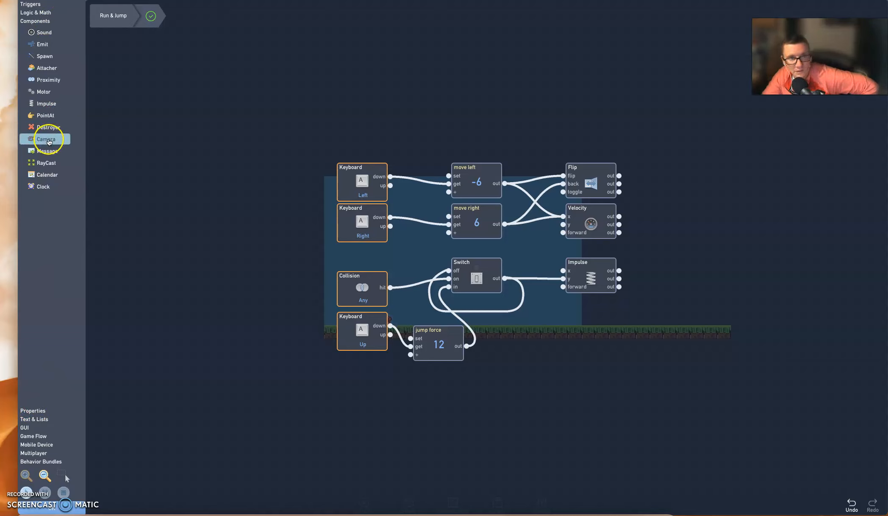
{"action": "left_click", "coordinate": [47, 142]}
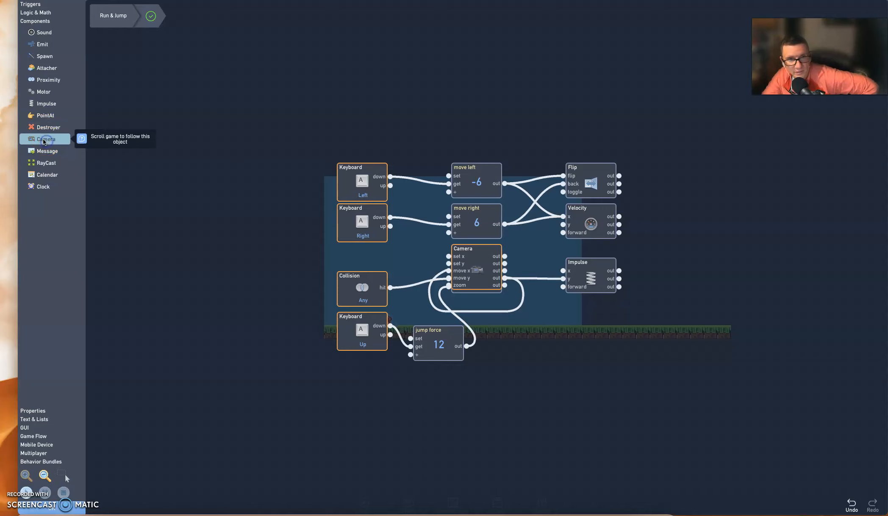
{"action": "left_click_drag", "start_coordinate": [459, 256], "coordinate": [674, 120]}
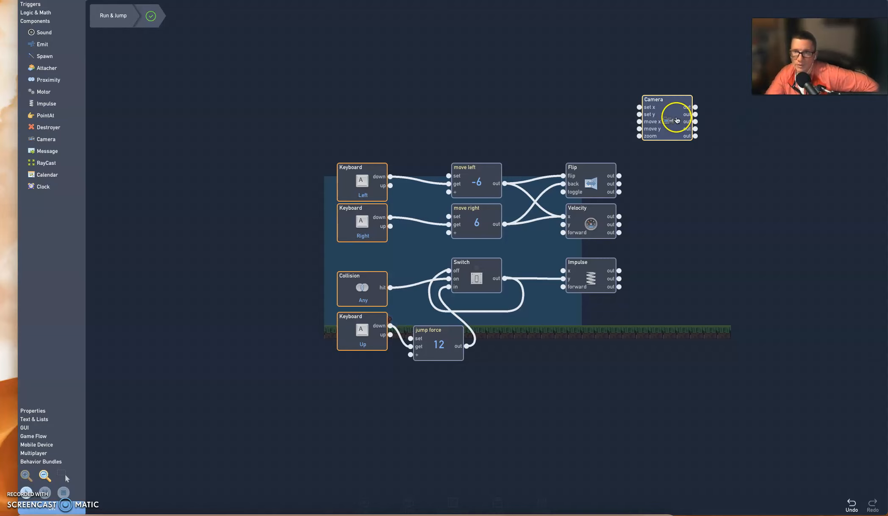
{"action": "left_click", "coordinate": [666, 118]}
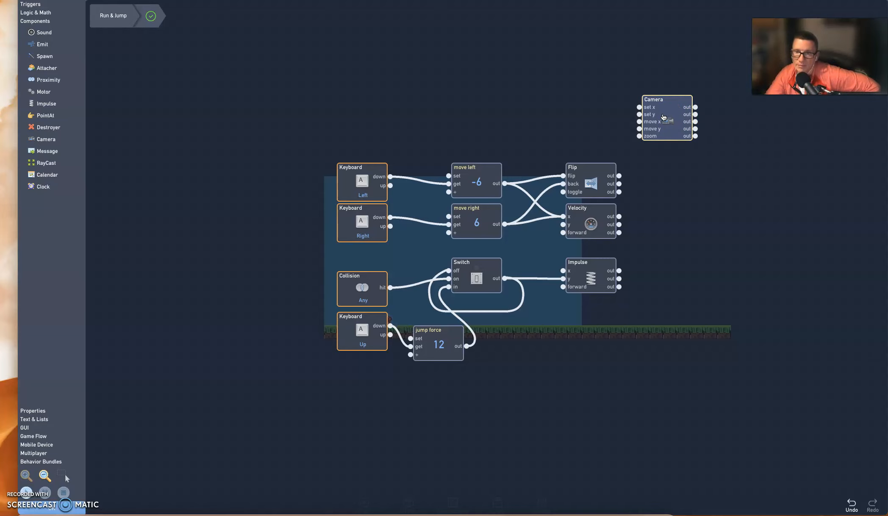
{"action": "left_click", "coordinate": [663, 117]}
{"action": "left_click", "coordinate": [656, 118]}
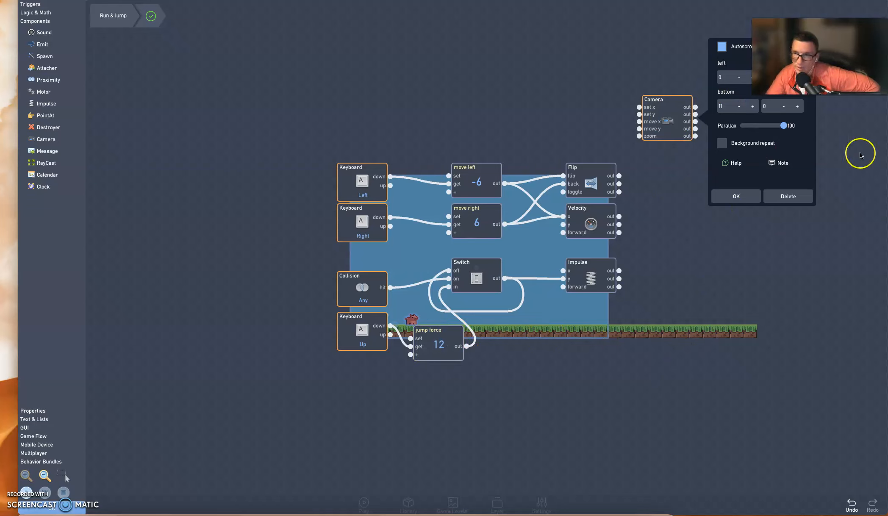
{"action": "left_click_drag", "start_coordinate": [661, 110], "coordinate": [664, 206]}
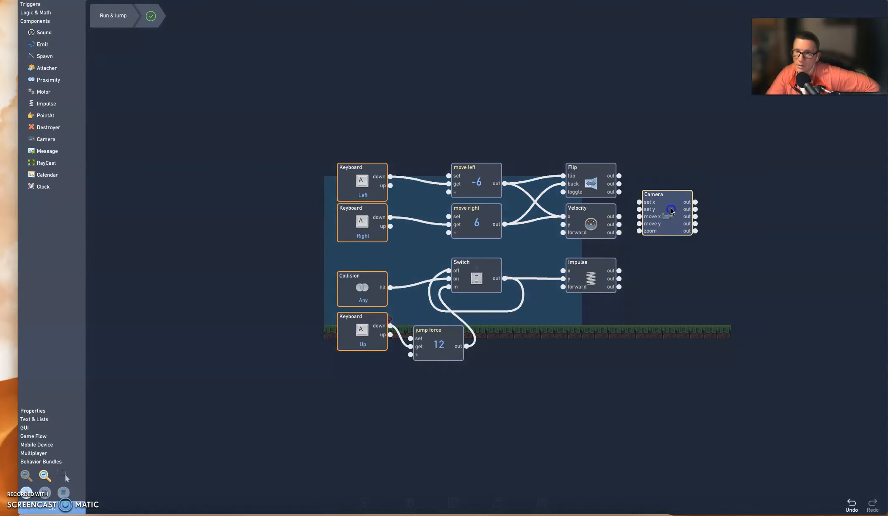
- Set the Camera's right scroll limit to 93, with autoscroll X and Y kept on
{"action": "left_click", "coordinate": [670, 209]}
{"action": "left_click", "coordinate": [706, 51]}
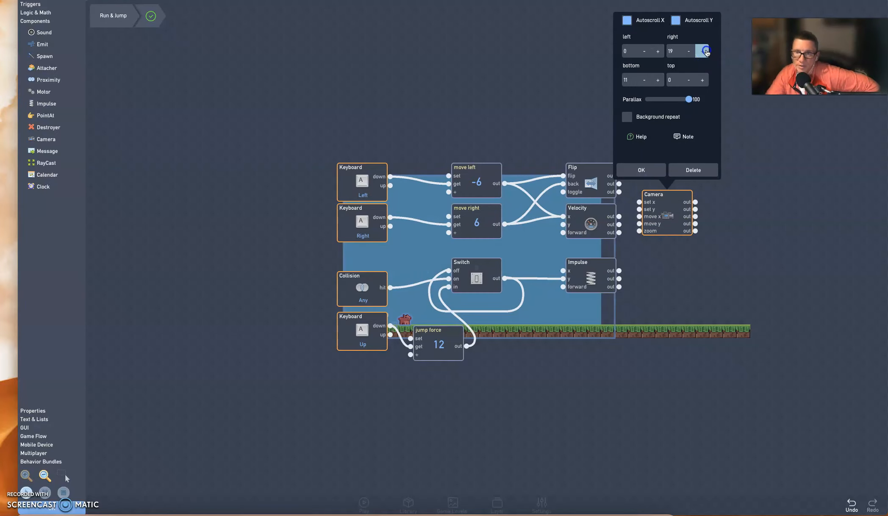
{"action": "left_click", "coordinate": [705, 51]}
{"action": "left_click", "coordinate": [705, 51]}
{"action": "left_click", "coordinate": [706, 50]}
{"action": "left_click", "coordinate": [706, 51]}
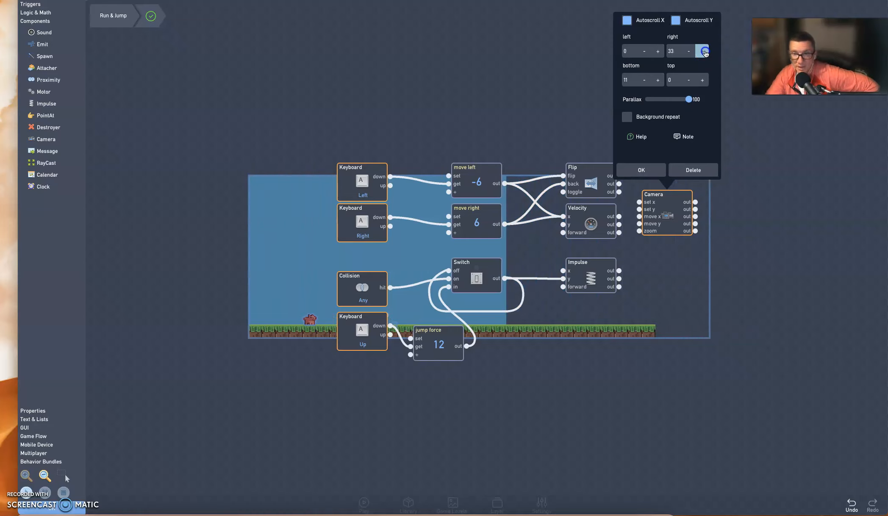
{"action": "left_click", "coordinate": [705, 51]}
{"action": "left_click", "coordinate": [704, 50]}
{"action": "left_click", "coordinate": [705, 51]}
{"action": "left_click", "coordinate": [704, 51]}
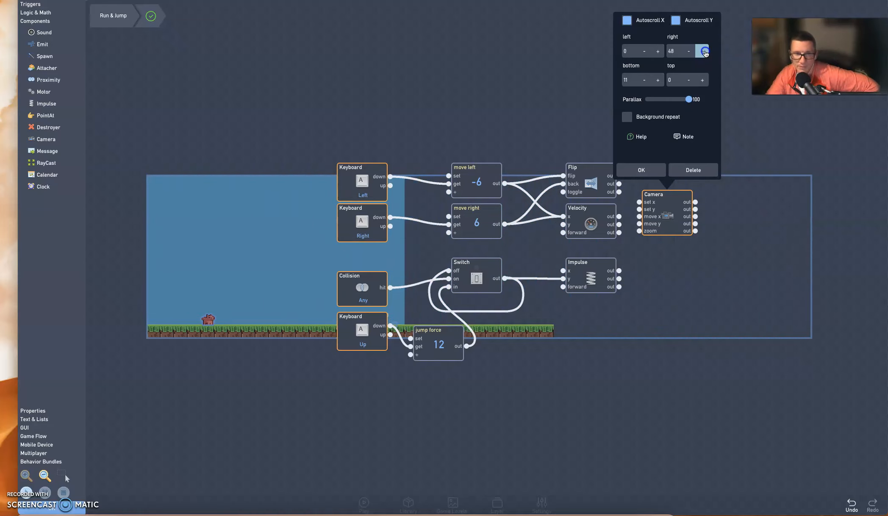
{"action": "left_click", "coordinate": [705, 50]}
{"action": "left_click", "coordinate": [705, 51]}
{"action": "left_click", "coordinate": [704, 51]}
{"action": "left_click", "coordinate": [704, 51]}
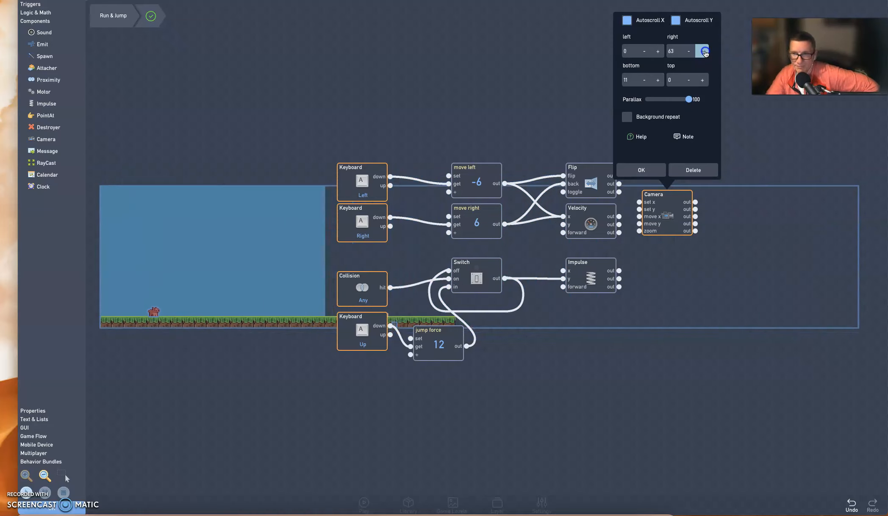
{"action": "left_click", "coordinate": [704, 51]}
{"action": "left_click", "coordinate": [705, 51]}
{"action": "left_click", "coordinate": [704, 51]}
{"action": "left_click", "coordinate": [704, 50]}
{"action": "left_click", "coordinate": [705, 51]}
{"action": "left_click", "coordinate": [705, 51]}
{"action": "left_click", "coordinate": [704, 51]}
{"action": "left_click", "coordinate": [704, 51]}
{"action": "left_click", "coordinate": [704, 51]}
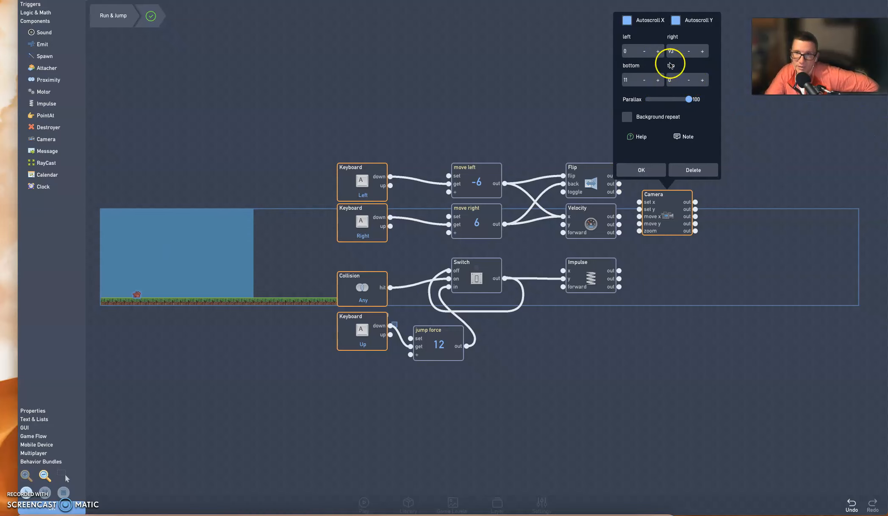
- Set the Camera's top scroll limit to -4
{"action": "left_click", "coordinate": [687, 81]}
{"action": "left_click", "coordinate": [687, 81]}
{"action": "left_click", "coordinate": [687, 82]}
{"action": "left_click", "coordinate": [687, 81]}
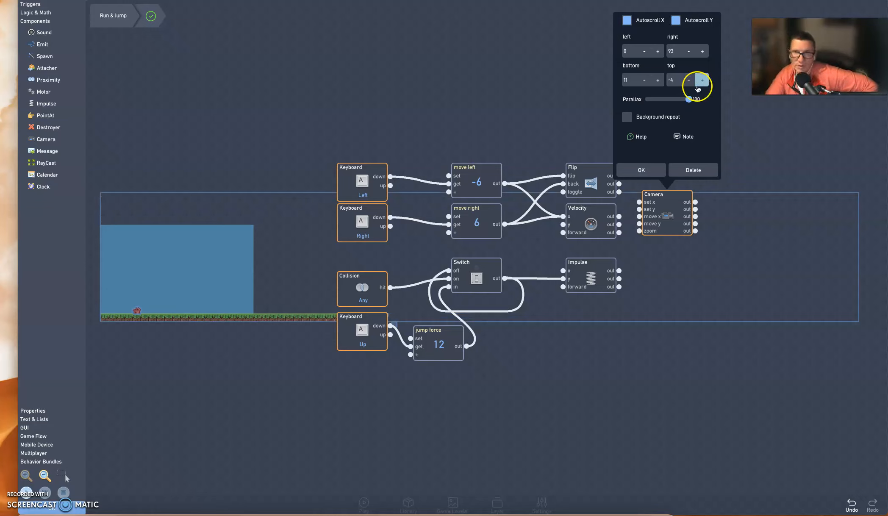
- Adjust the Camera's right scroll limit to 96
{"action": "left_click", "coordinate": [702, 50]}
{"action": "left_click", "coordinate": [702, 51]}
{"action": "left_click", "coordinate": [701, 51]}
{"action": "left_click", "coordinate": [702, 51]}
{"action": "left_click", "coordinate": [701, 50]}
{"action": "left_click", "coordinate": [701, 50]}
{"action": "left_click", "coordinate": [702, 50]}
{"action": "left_click", "coordinate": [702, 50]}
{"action": "left_click", "coordinate": [701, 50]}
{"action": "left_click", "coordinate": [701, 50]}
{"action": "left_click", "coordinate": [701, 50]}
{"action": "left_click", "coordinate": [686, 51]}
{"action": "left_click", "coordinate": [686, 52]}
{"action": "left_click", "coordinate": [686, 52]}
{"action": "left_click", "coordinate": [686, 52]}
{"action": "left_click", "coordinate": [686, 51]}
{"action": "left_click", "coordinate": [686, 51]}
{"action": "left_click", "coordinate": [686, 51]}
{"action": "left_click", "coordinate": [686, 51]}
- Try the Camera's bottom scroll limit at 18 and restore it to 11
{"action": "left_click", "coordinate": [643, 80]}
{"action": "left_click", "coordinate": [644, 80]}
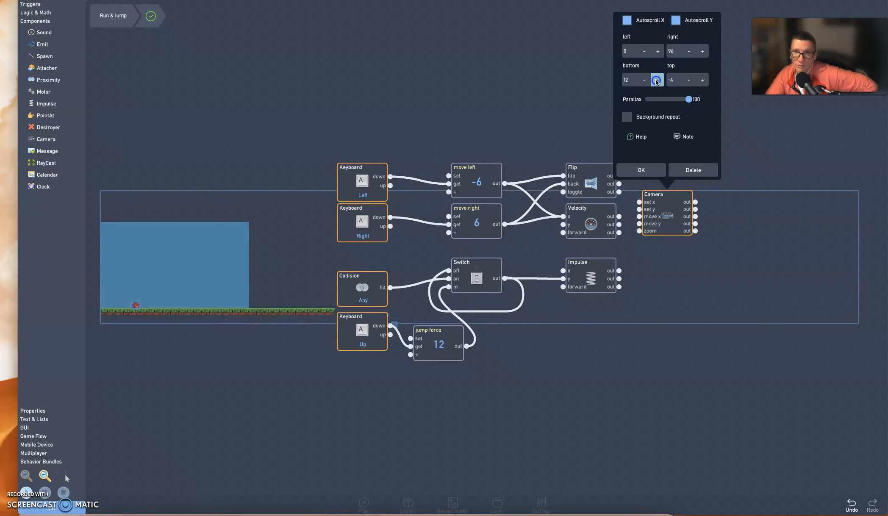
{"action": "left_click", "coordinate": [643, 81]}
{"action": "left_click", "coordinate": [643, 81]}
{"action": "left_click", "coordinate": [644, 81]}
{"action": "left_click", "coordinate": [644, 82]}
{"action": "left_click", "coordinate": [645, 82]}
{"action": "left_click", "coordinate": [646, 84]}
{"action": "left_click", "coordinate": [657, 80]}
{"action": "left_click", "coordinate": [657, 81]}
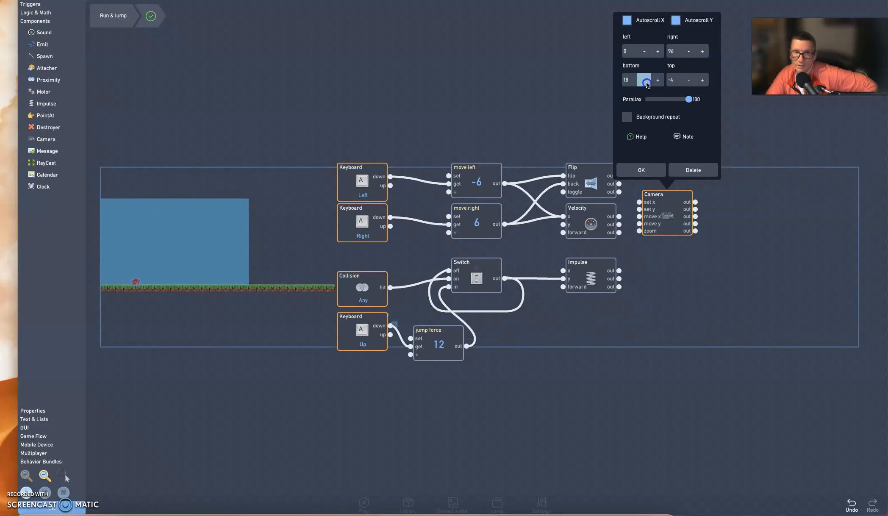
{"action": "left_click", "coordinate": [656, 81]}
{"action": "left_click", "coordinate": [657, 81]}
{"action": "left_click", "coordinate": [656, 81]}
{"action": "left_click", "coordinate": [657, 81]}
{"action": "left_click", "coordinate": [657, 81]}
{"action": "left_click", "coordinate": [656, 81]}
- Try the Camera's left scroll limit at -3 and restore it to 0
{"action": "left_click", "coordinate": [657, 51]}
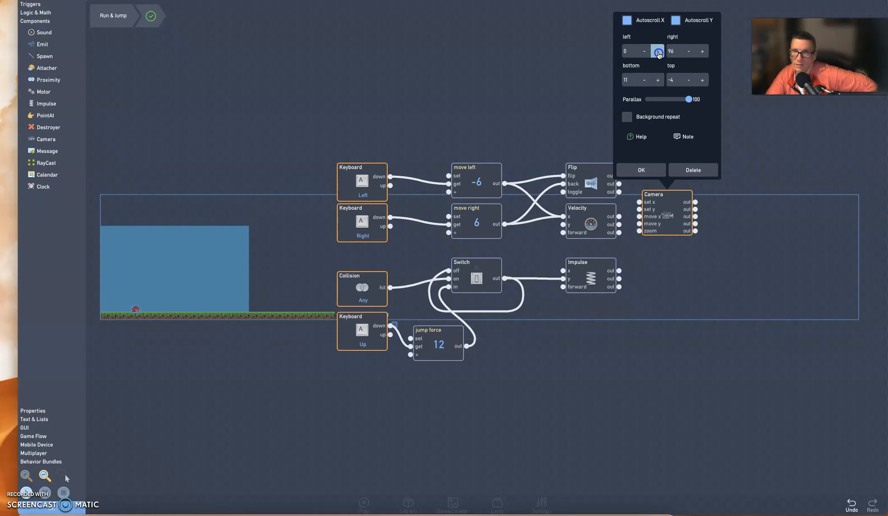
{"action": "left_click", "coordinate": [657, 52]}
{"action": "left_click", "coordinate": [657, 51]}
{"action": "left_click", "coordinate": [657, 52]}
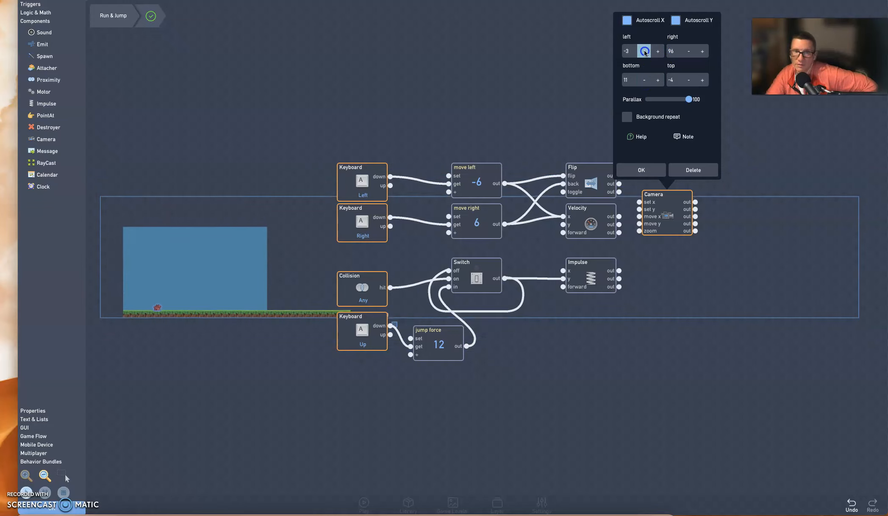
{"action": "left_click", "coordinate": [657, 52]}
{"action": "left_click", "coordinate": [655, 52]}
{"action": "left_click", "coordinate": [654, 51]}
{"action": "left_click", "coordinate": [654, 51]}
{"action": "left_click", "coordinate": [653, 51]}
{"action": "left_click", "coordinate": [653, 51]}
{"action": "left_click", "coordinate": [653, 51]}
{"action": "left_click", "coordinate": [652, 50]}
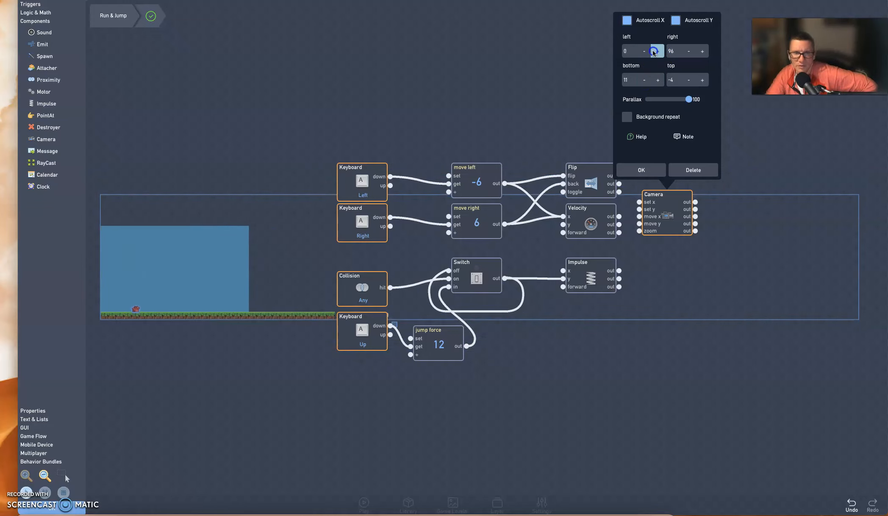
{"action": "left_click", "coordinate": [629, 64]}
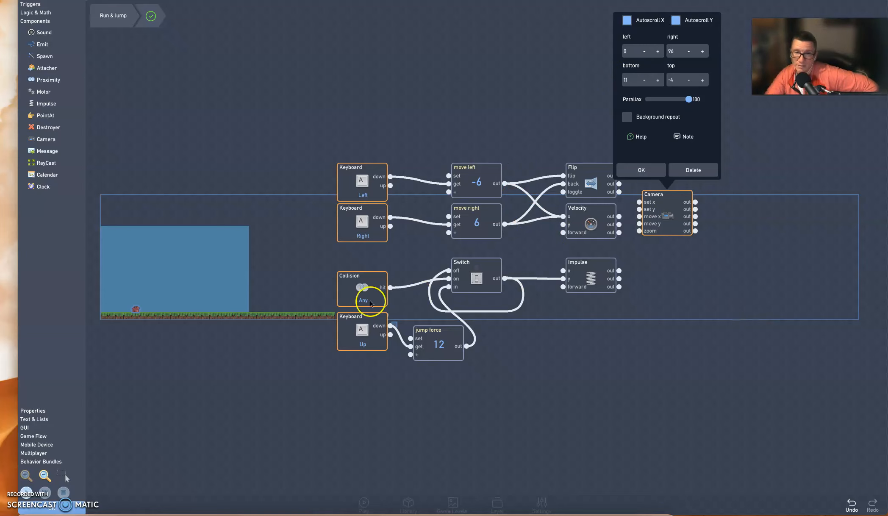
- Confirm the Camera settings and close the player's behavior editor and object properties
{"action": "left_click", "coordinate": [641, 170]}
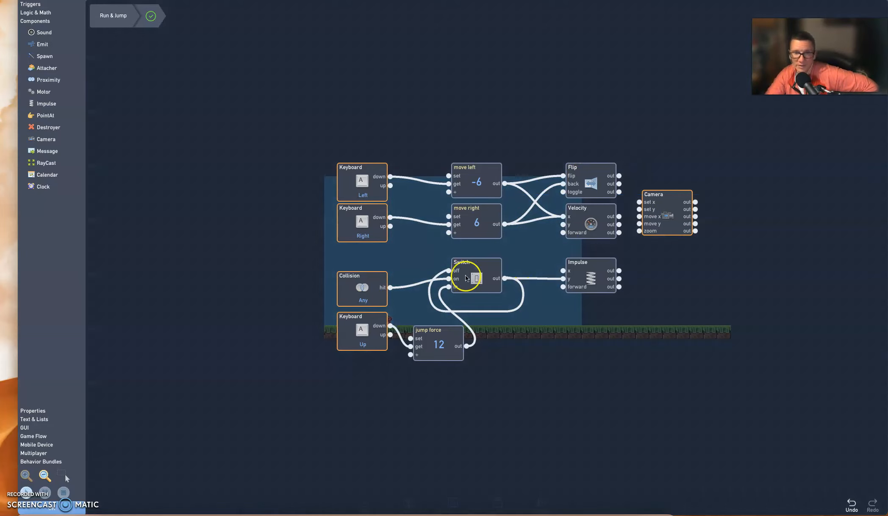
{"action": "left_click", "coordinate": [55, 511]}
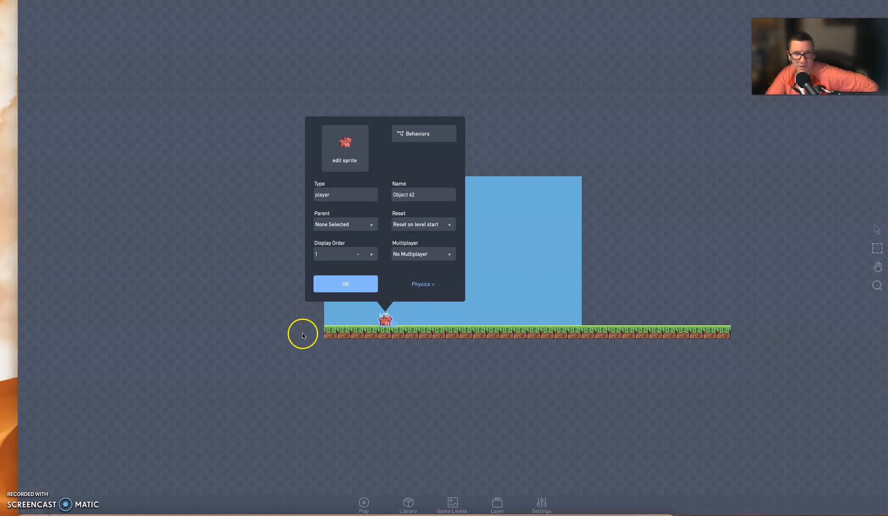
{"action": "left_click", "coordinate": [346, 284]}
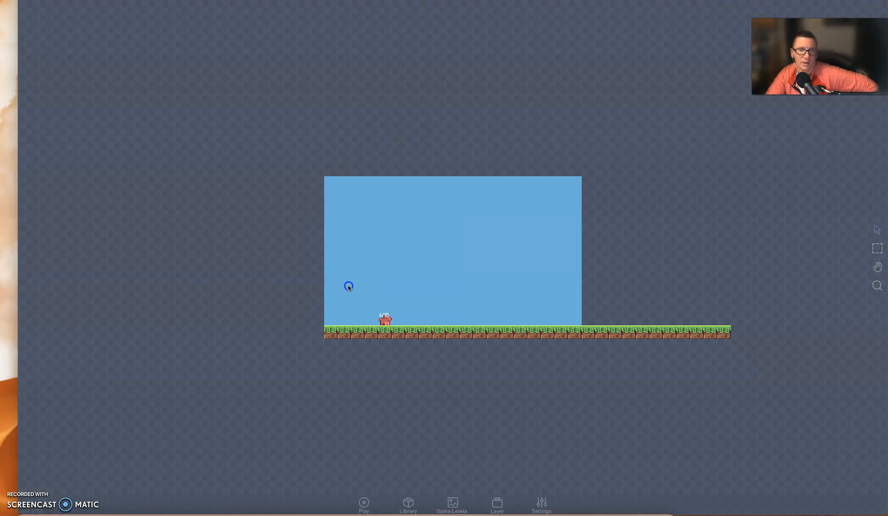
- Play-test the level by running the player to the right, and return to the editor
{"action": "left_click", "coordinate": [364, 502]}
{"action": "key", "text": "Right"}
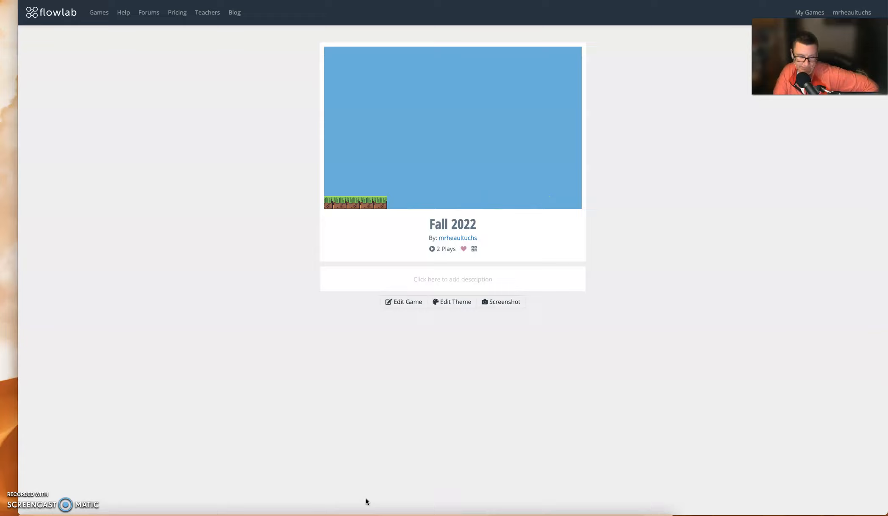
{"action": "left_click", "coordinate": [366, 502]}
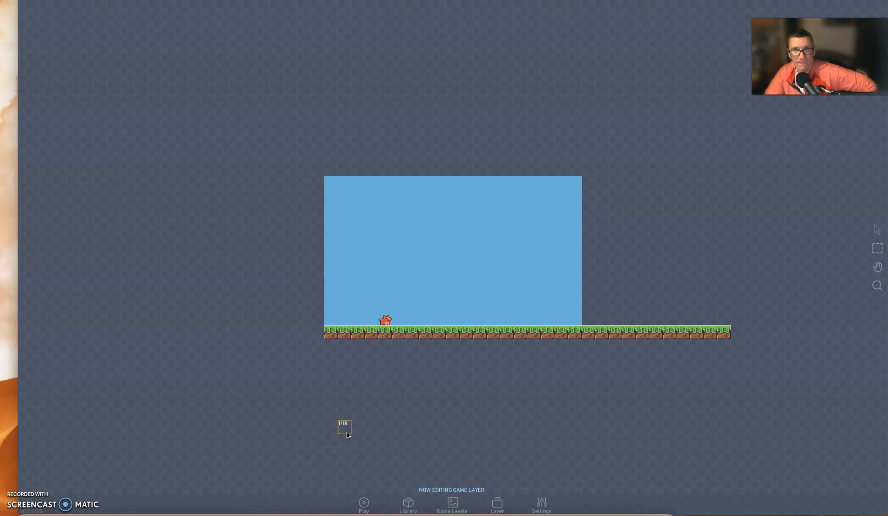
- Create a new object on top of the ground at grid cell 11/10 and set its type to "spikes"
{"action": "scroll", "coordinate": [347, 432], "scroll_direction": "down", "scroll_amount": 5}
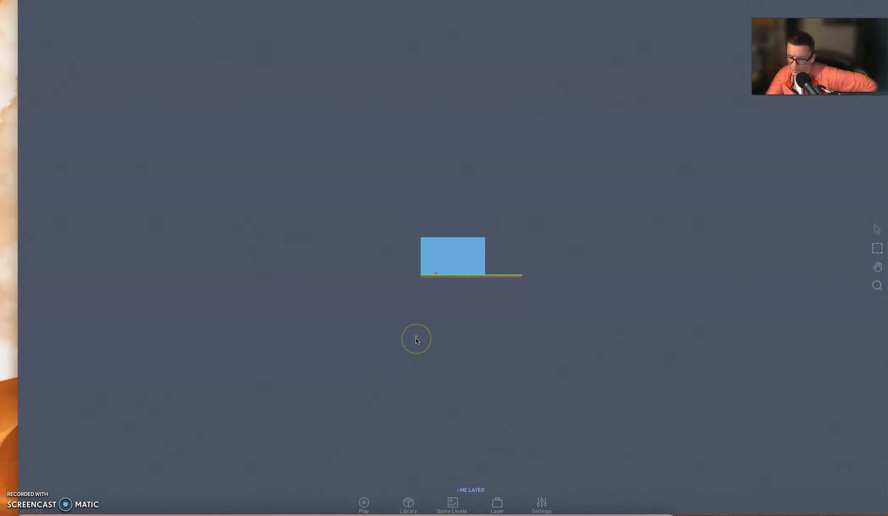
{"action": "scroll", "coordinate": [413, 341], "scroll_direction": "up", "scroll_amount": 5}
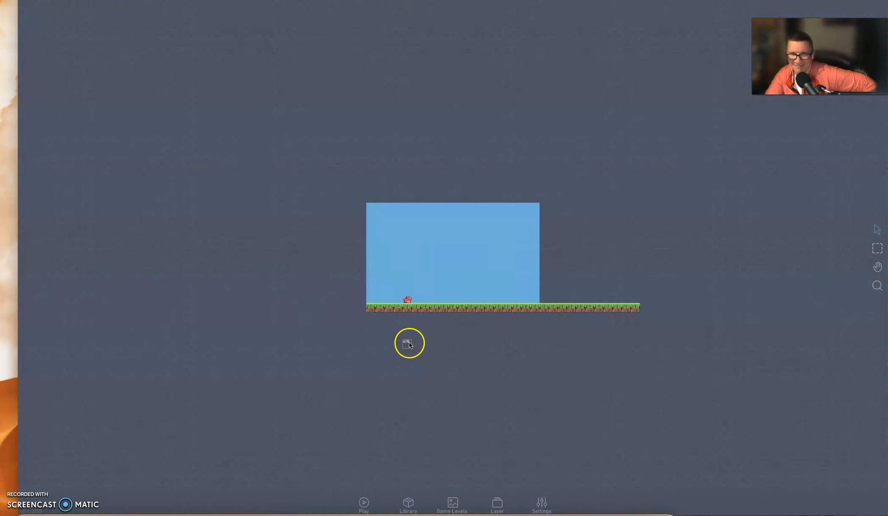
{"action": "scroll", "coordinate": [409, 345], "scroll_direction": "up", "scroll_amount": 1}
{"action": "scroll", "coordinate": [432, 332], "scroll_direction": "down", "scroll_amount": 1}
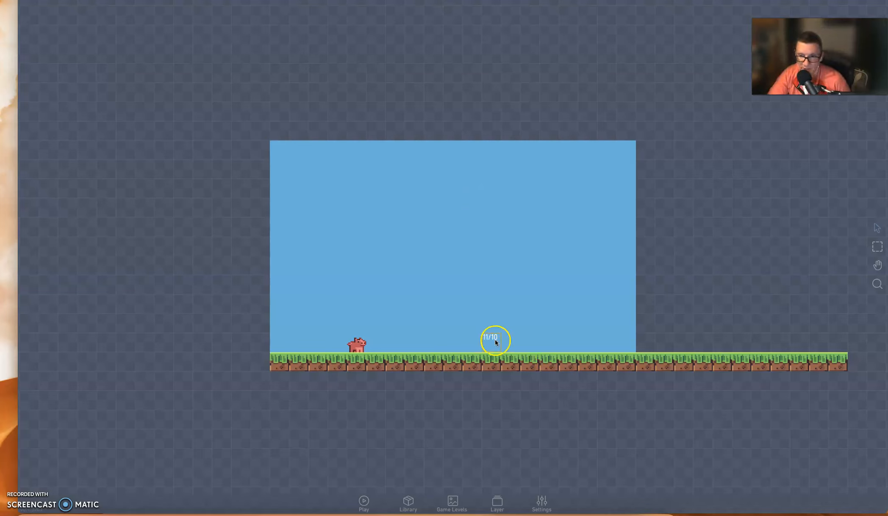
{"action": "left_click", "coordinate": [495, 339]}
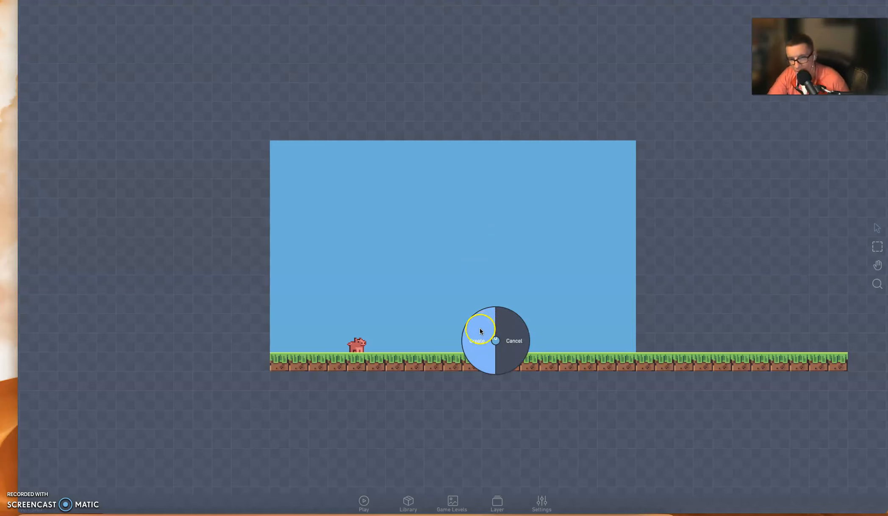
{"action": "left_click", "coordinate": [480, 331]}
{"action": "left_click_drag", "start_coordinate": [460, 215], "coordinate": [406, 216]}
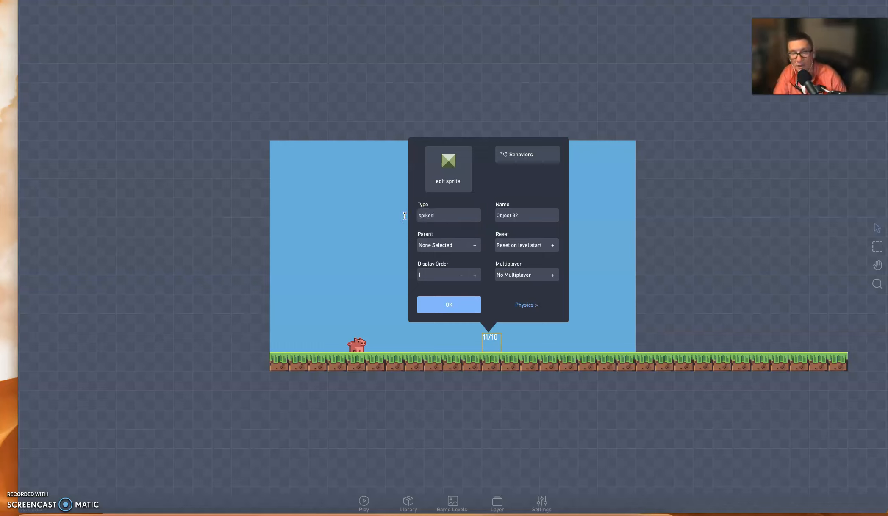
- Check the spikes object's physics settings and open its sprite for editing
{"action": "left_click", "coordinate": [507, 246]}
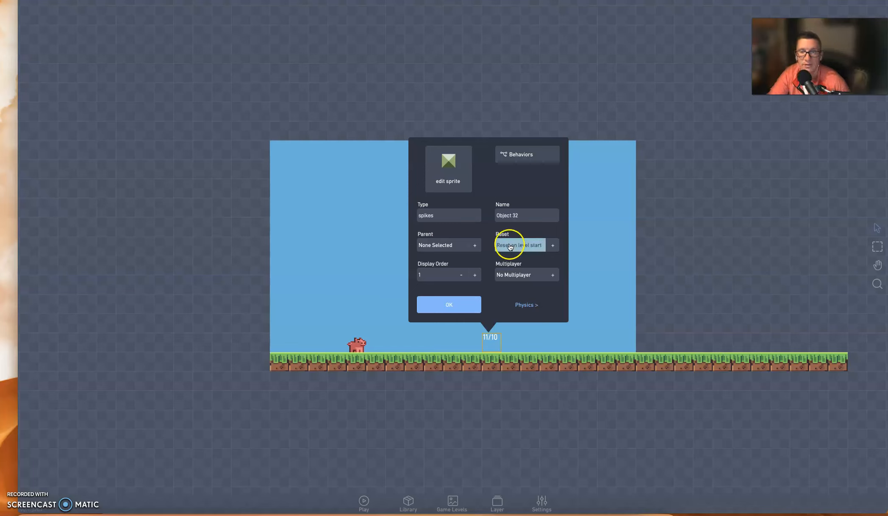
{"action": "left_click", "coordinate": [525, 303]}
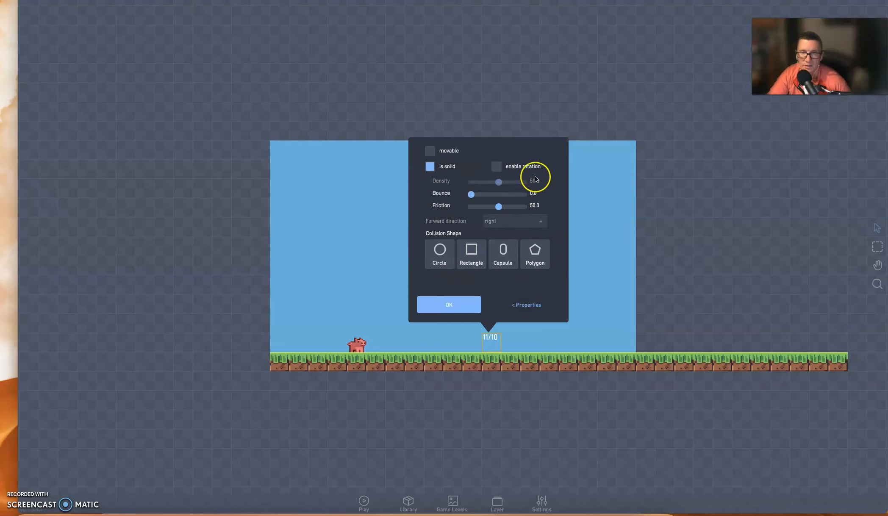
{"action": "left_click", "coordinate": [525, 301]}
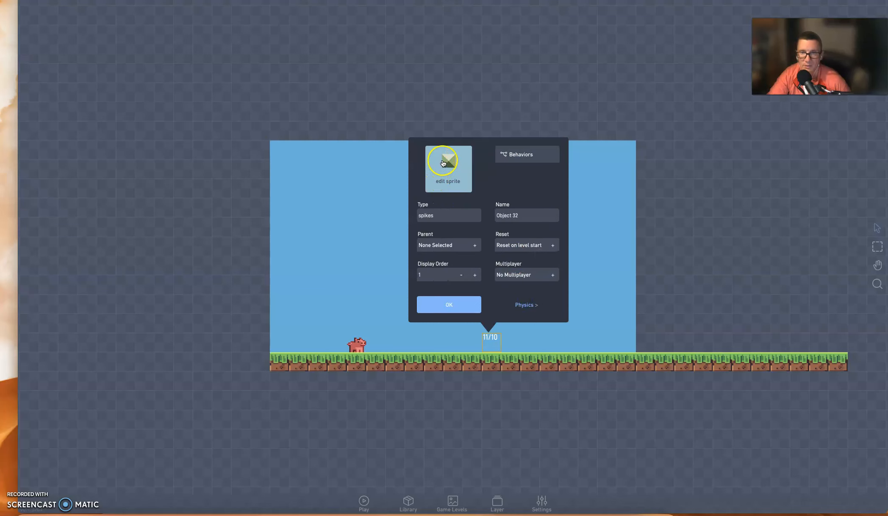
{"action": "left_click", "coordinate": [443, 162]}
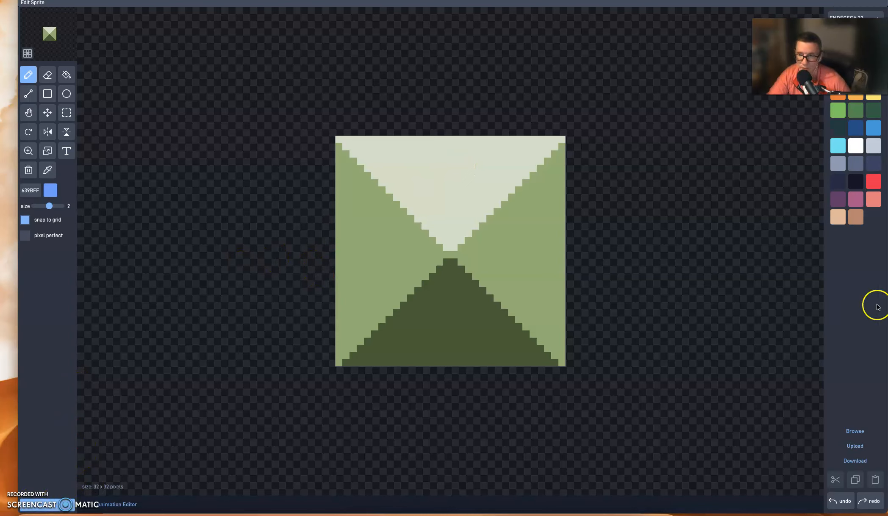
- Try drawing freehand dark teal strokes over the default block sprite
{"action": "left_click", "coordinate": [837, 127]}
{"action": "mouse_move", "coordinate": [404, 214]}
{"action": "left_mouse_down"}
{"action": "mouse_move", "coordinate": [476, 205]}
{"action": "mouse_move", "coordinate": [471, 257]}
{"action": "left_mouse_up"}
{"action": "left_click", "coordinate": [399, 272]}
{"action": "left_click_drag", "start_coordinate": [403, 277], "coordinate": [500, 303]}
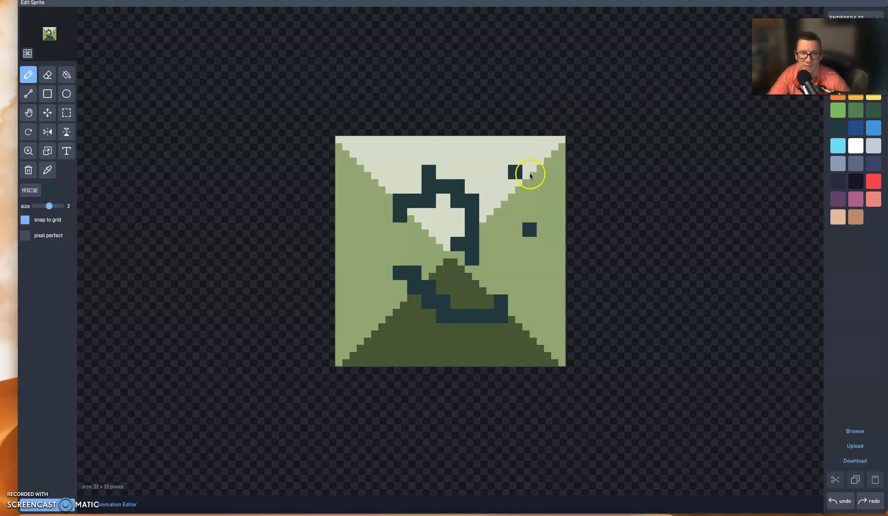
- Replace the default sprite with the grey spikes from the pixel-objects category of the sprite library
{"action": "left_click", "coordinate": [878, 435]}
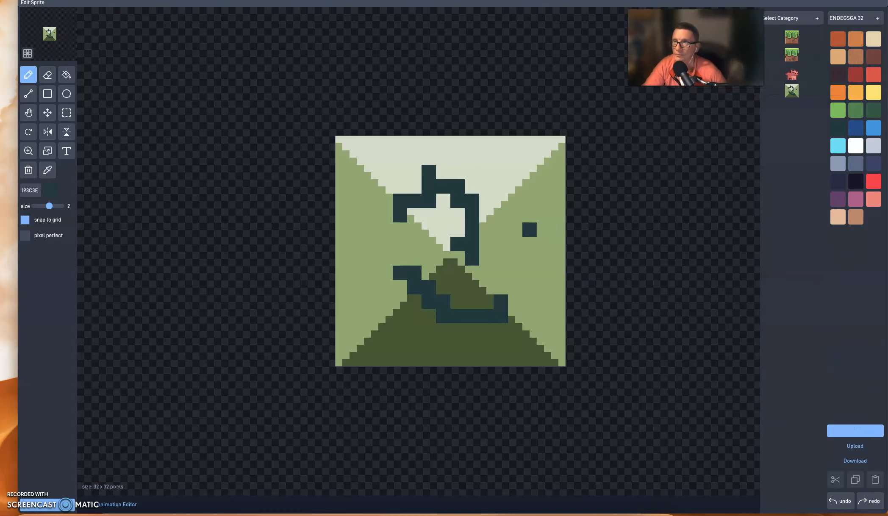
{"action": "left_click", "coordinate": [775, 26]}
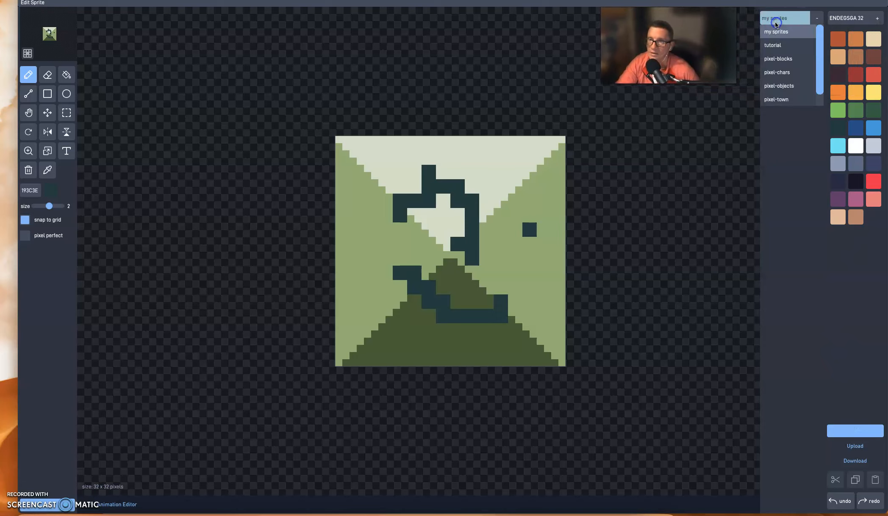
{"action": "left_click", "coordinate": [779, 86]}
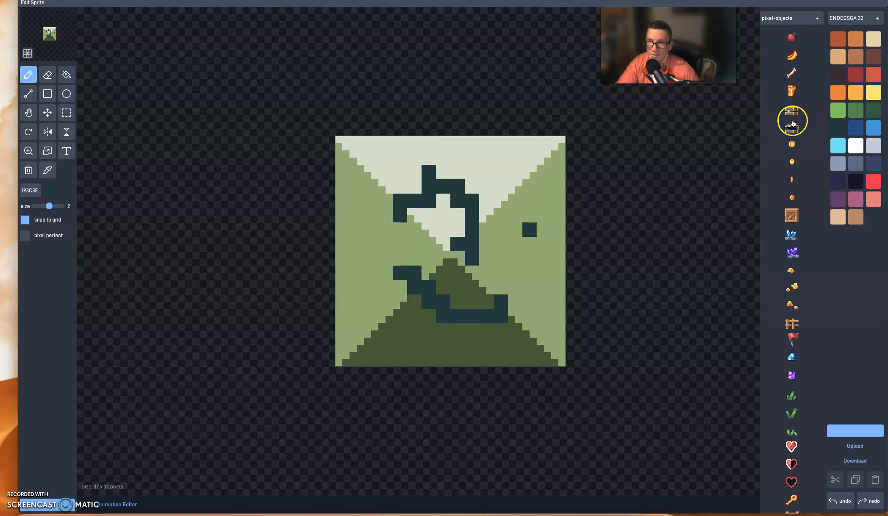
{"action": "scroll", "coordinate": [791, 348], "scroll_direction": "down", "scroll_amount": 5}
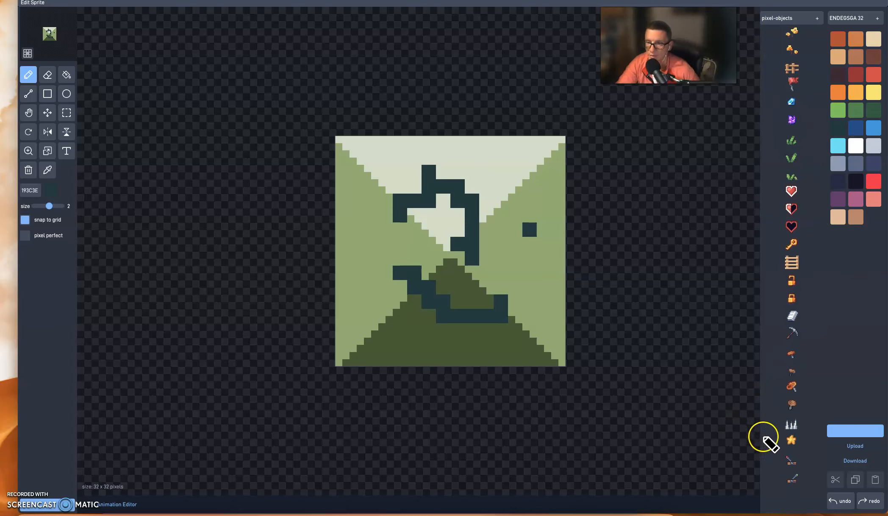
{"action": "left_click", "coordinate": [789, 429]}
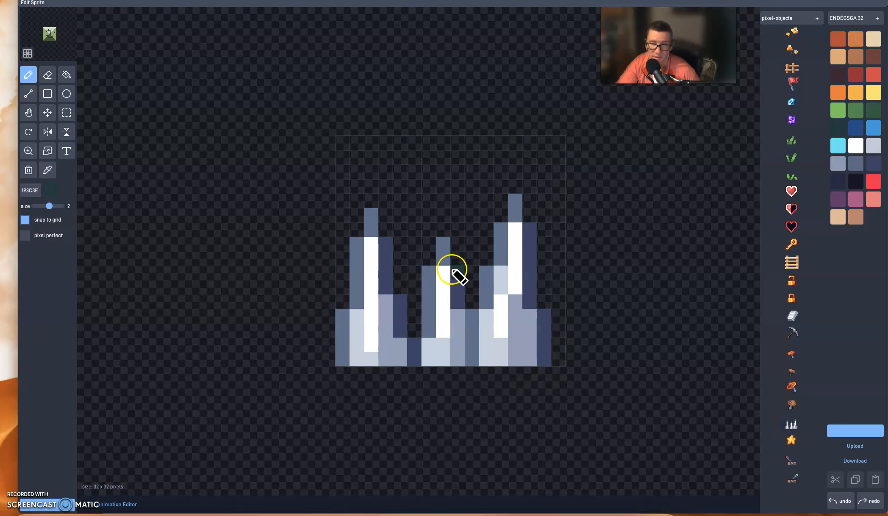
{"action": "scroll", "coordinate": [791, 170], "scroll_direction": "up", "scroll_amount": 1}
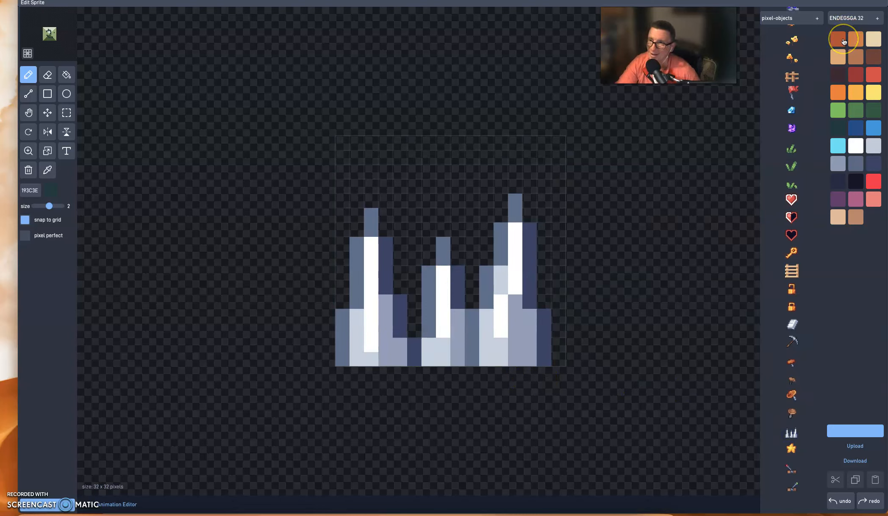
- Try recolouring parts of the three spikes with orange, dark red, blue, purple and pink pencil strokes
{"action": "left_click", "coordinate": [837, 92]}
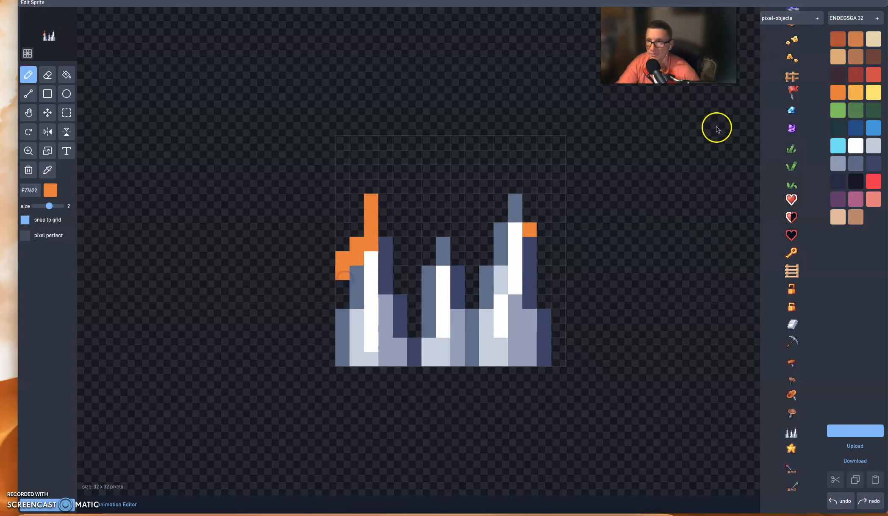
{"action": "left_click_drag", "start_coordinate": [502, 245], "coordinate": [491, 328]}
{"action": "left_click", "coordinate": [519, 273]}
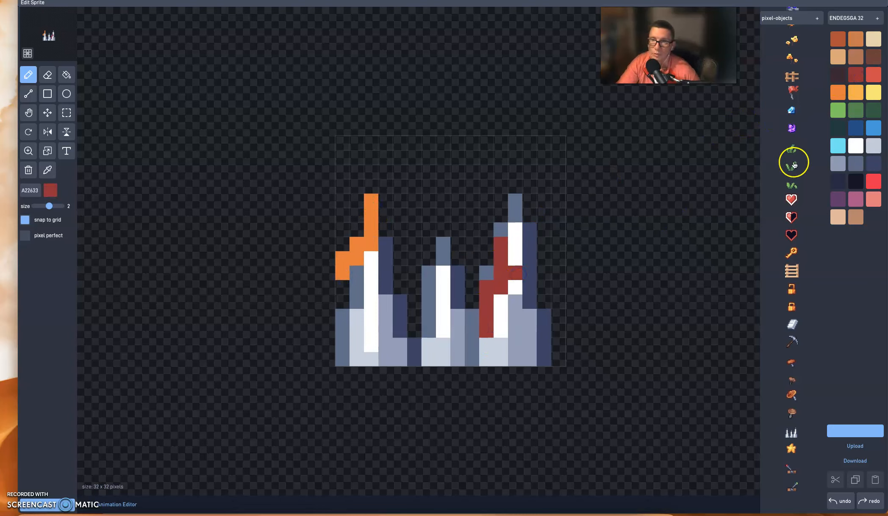
{"action": "left_click", "coordinate": [856, 127]}
{"action": "left_click", "coordinate": [434, 259]}
{"action": "left_click_drag", "start_coordinate": [434, 259], "coordinate": [454, 225]}
{"action": "left_click_drag", "start_coordinate": [445, 270], "coordinate": [433, 291]}
{"action": "mouse_move", "coordinate": [532, 203]}
{"action": "left_mouse_down"}
{"action": "mouse_move", "coordinate": [519, 282]}
{"action": "mouse_move", "coordinate": [539, 330]}
{"action": "left_mouse_up"}
{"action": "left_click", "coordinate": [837, 199]}
{"action": "left_click_drag", "start_coordinate": [358, 273], "coordinate": [357, 324]}
{"action": "left_click_drag", "start_coordinate": [385, 280], "coordinate": [382, 317]}
{"action": "scroll", "coordinate": [791, 255], "scroll_direction": "up", "scroll_amount": 2}
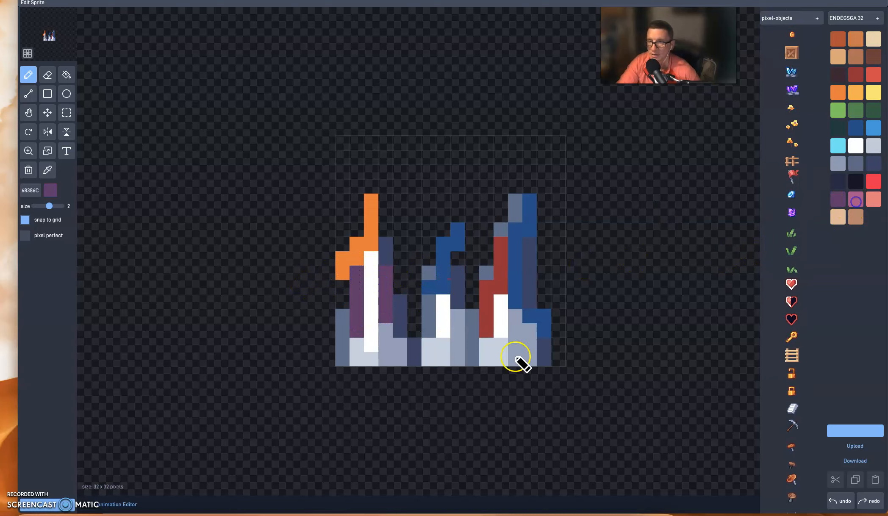
{"action": "left_click", "coordinate": [855, 200]}
{"action": "left_click_drag", "start_coordinate": [432, 302], "coordinate": [431, 345]}
{"action": "left_click", "coordinate": [535, 241]}
{"action": "scroll", "coordinate": [830, 287], "scroll_direction": "down", "scroll_amount": 1}
- Undo all the coloured pencil strokes on the spikes sprite
{"action": "left_click", "coordinate": [835, 501]}
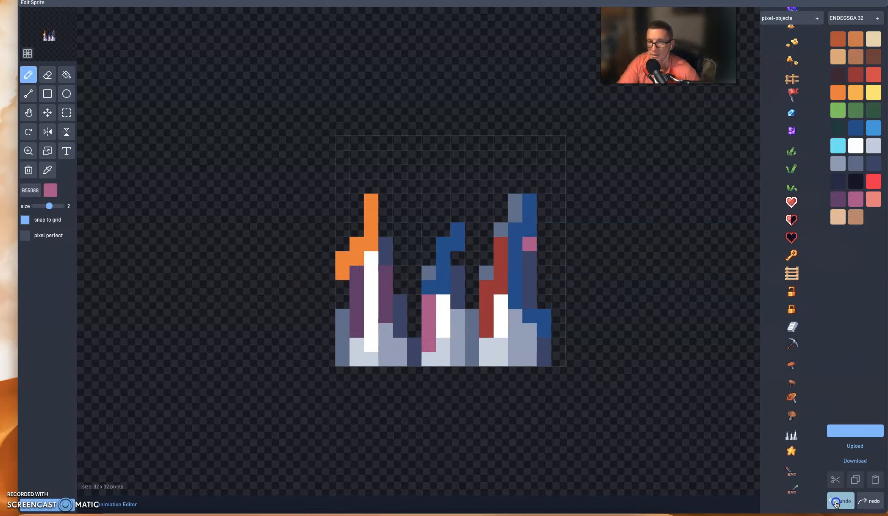
{"action": "left_click", "coordinate": [835, 500]}
{"action": "left_click", "coordinate": [835, 501]}
{"action": "left_click", "coordinate": [835, 501]}
{"action": "left_click", "coordinate": [835, 501]}
{"action": "left_click", "coordinate": [835, 501]}
{"action": "left_click", "coordinate": [836, 501]}
{"action": "left_click", "coordinate": [835, 501]}
{"action": "left_click", "coordinate": [835, 500]}
{"action": "left_click", "coordinate": [835, 501]}
{"action": "left_click", "coordinate": [834, 501]}
{"action": "left_click", "coordinate": [834, 501]}
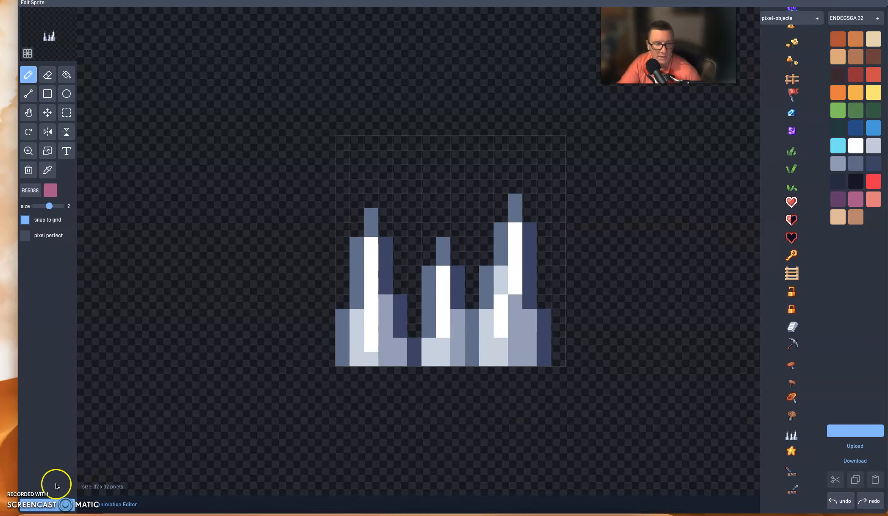
- Save the spikes sprite and confirm the spikes object's properties
{"action": "left_click", "coordinate": [50, 508]}
{"action": "left_click", "coordinate": [467, 305]}
{"action": "left_click_drag", "start_coordinate": [506, 357], "coordinate": [459, 345]}
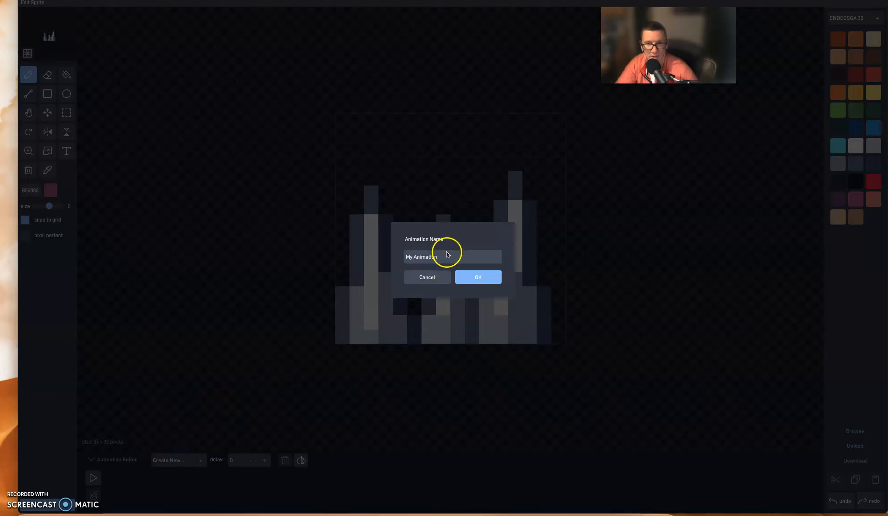
- Create a sprite animation named "move" for the spikes and add two more frames to it
{"action": "left_click", "coordinate": [434, 256]}
{"action": "left_click_drag", "start_coordinate": [435, 256], "coordinate": [377, 256]}
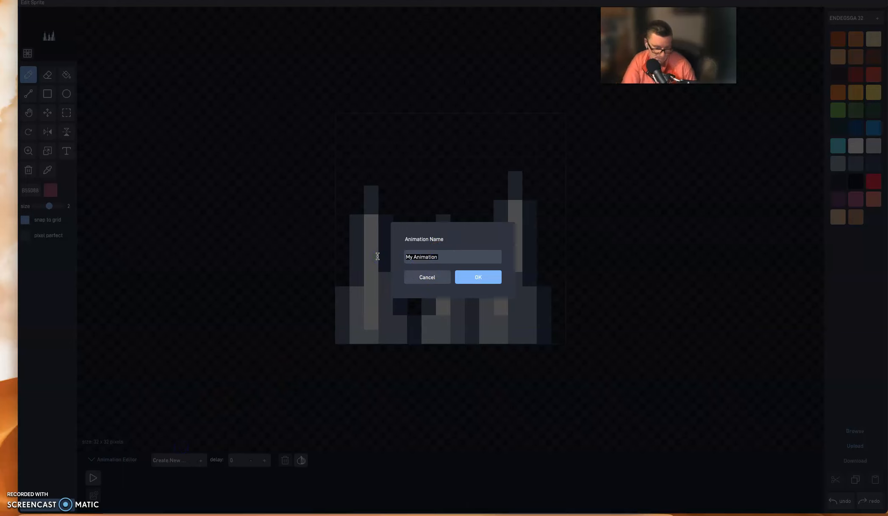
{"action": "type", "text": "my"}
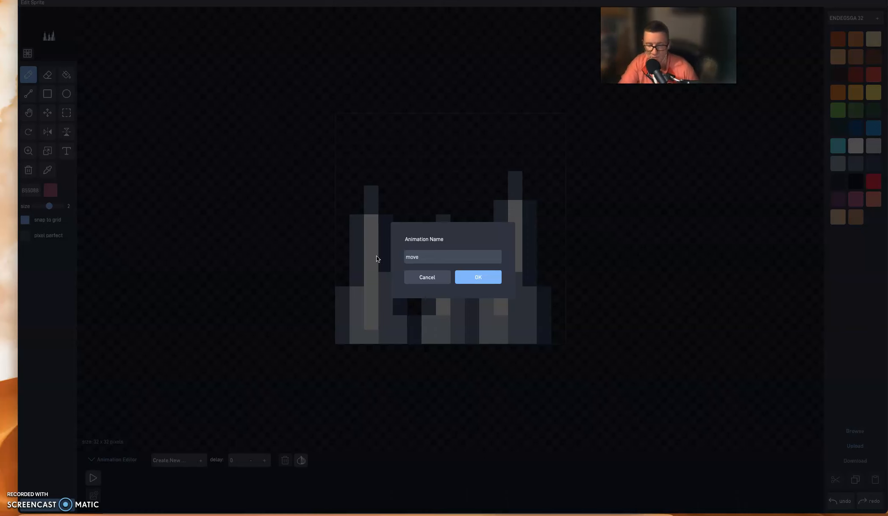
{"action": "left_click", "coordinate": [482, 279]}
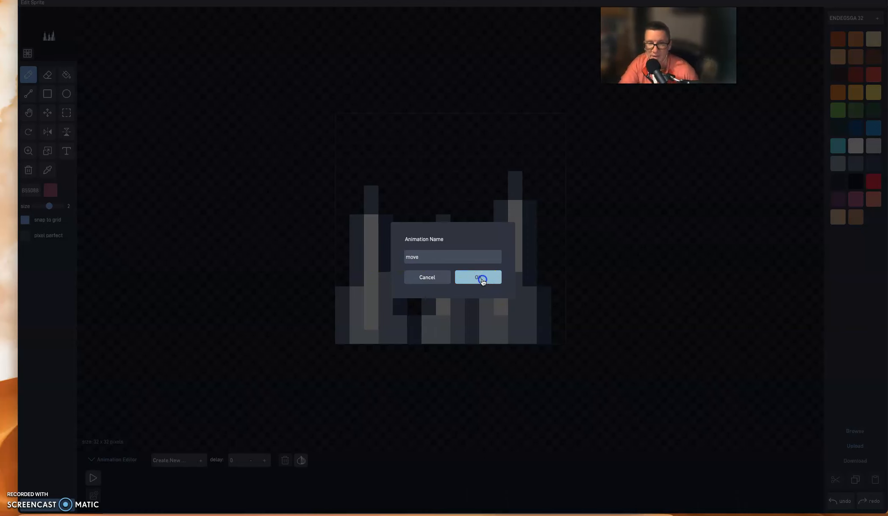
{"action": "left_click", "coordinate": [470, 299]}
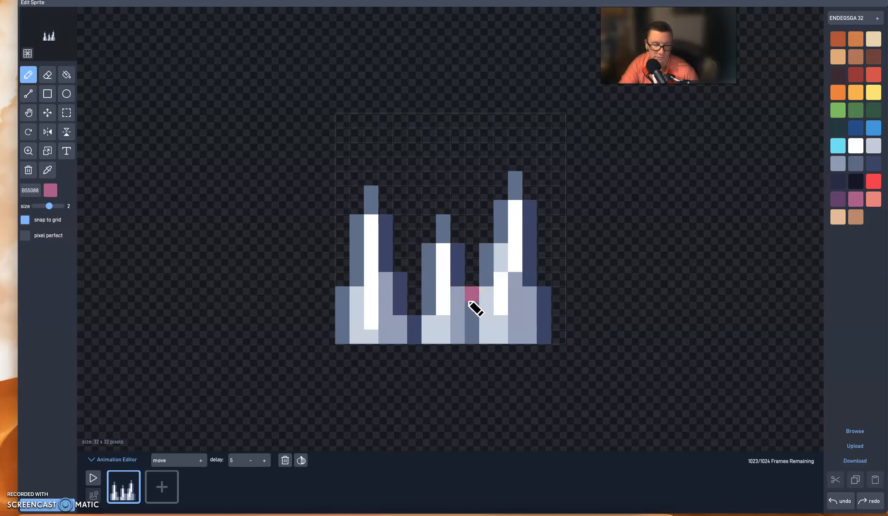
{"action": "left_click", "coordinate": [162, 485]}
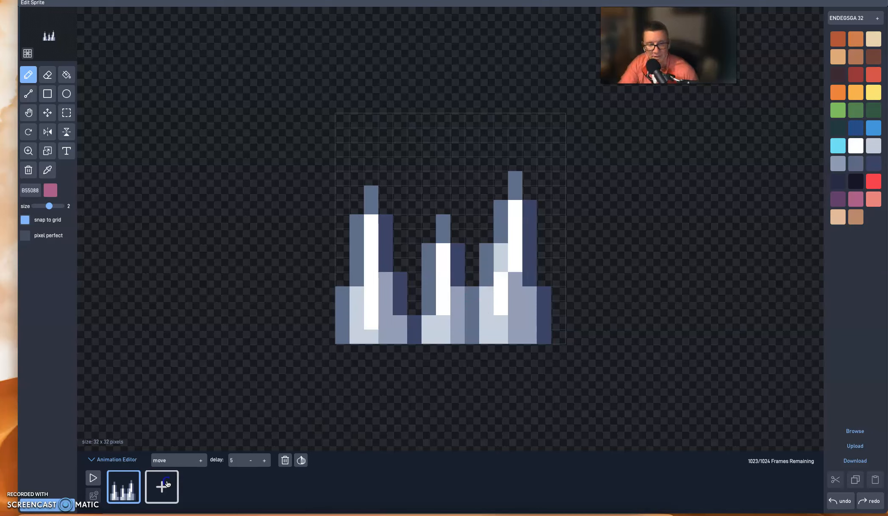
{"action": "left_click", "coordinate": [205, 483]}
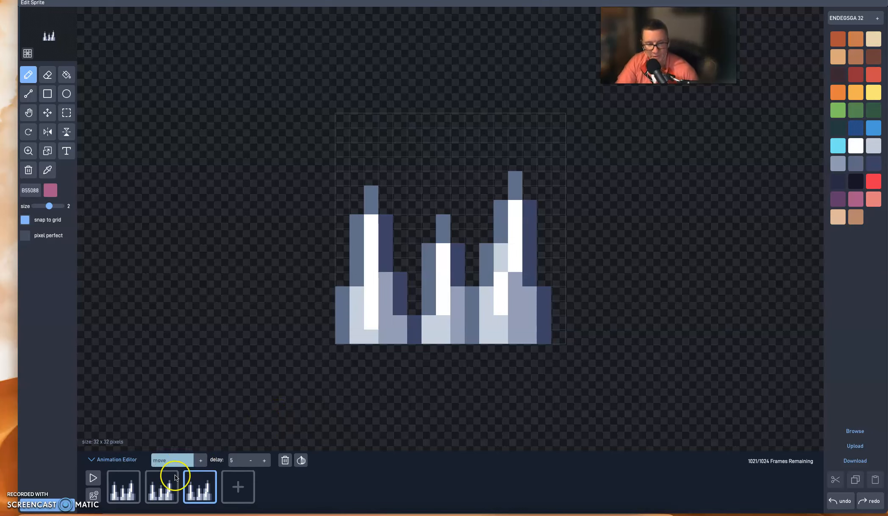
- On the second animation frame, draw light blue (2CE8F5) branching sparks above the three spikes with a size 1 pencil
{"action": "left_click", "coordinate": [160, 487]}
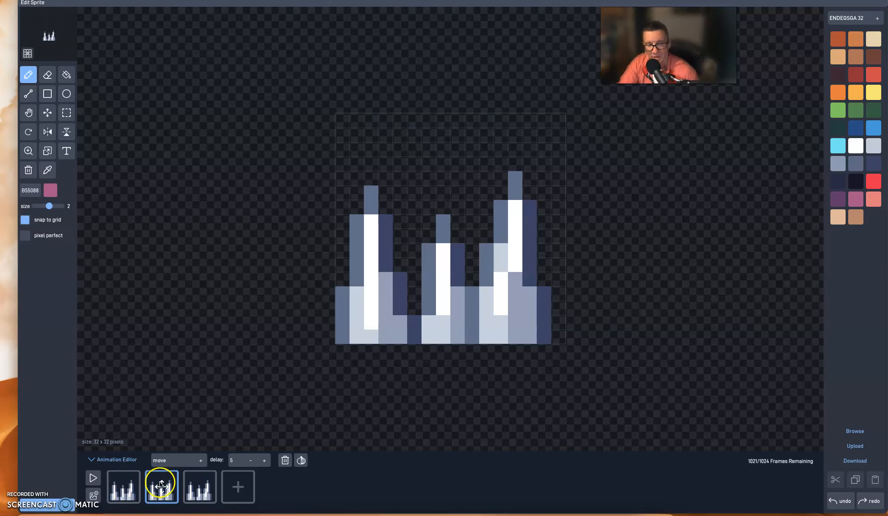
{"action": "left_click", "coordinate": [386, 164]}
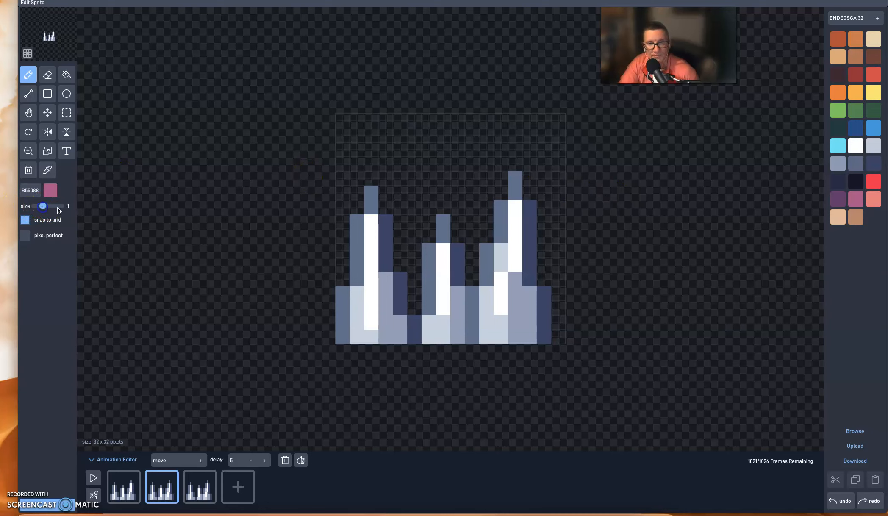
{"action": "left_click", "coordinate": [838, 145]}
{"action": "mouse_move", "coordinate": [356, 191]}
{"action": "left_mouse_down"}
{"action": "mouse_move", "coordinate": [354, 202]}
{"action": "mouse_move", "coordinate": [367, 211]}
{"action": "mouse_move", "coordinate": [356, 173]}
{"action": "mouse_move", "coordinate": [377, 202]}
{"action": "mouse_move", "coordinate": [402, 167]}
{"action": "mouse_move", "coordinate": [432, 220]}
{"action": "mouse_move", "coordinate": [447, 210]}
{"action": "mouse_move", "coordinate": [447, 182]}
{"action": "mouse_move", "coordinate": [468, 181]}
{"action": "mouse_move", "coordinate": [472, 167]}
{"action": "left_mouse_up"}
{"action": "left_click", "coordinate": [515, 197]}
{"action": "mouse_move", "coordinate": [511, 189]}
{"action": "left_mouse_down"}
{"action": "mouse_move", "coordinate": [483, 161]}
{"action": "mouse_move", "coordinate": [525, 184]}
{"action": "mouse_move", "coordinate": [525, 173]}
{"action": "left_mouse_up"}
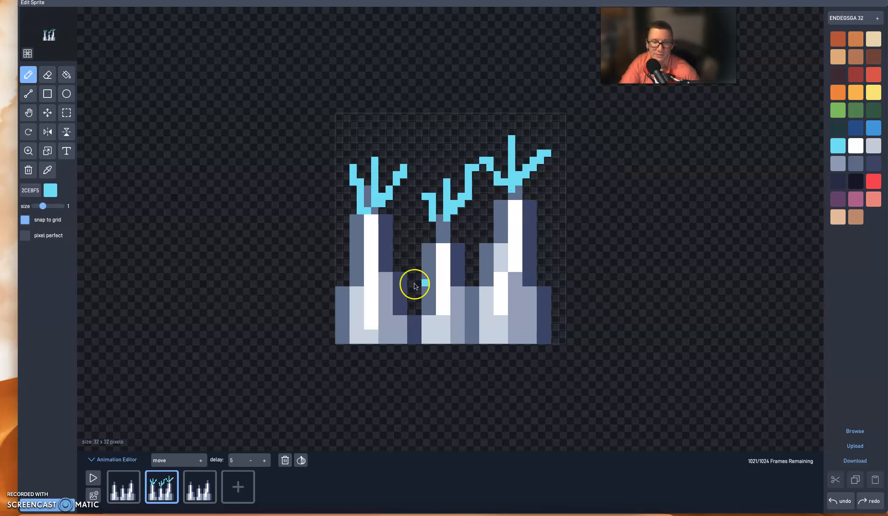
- On the third animation frame, draw taller light blue branching sparks rising from the tips of the three spikes
{"action": "left_click", "coordinate": [196, 483]}
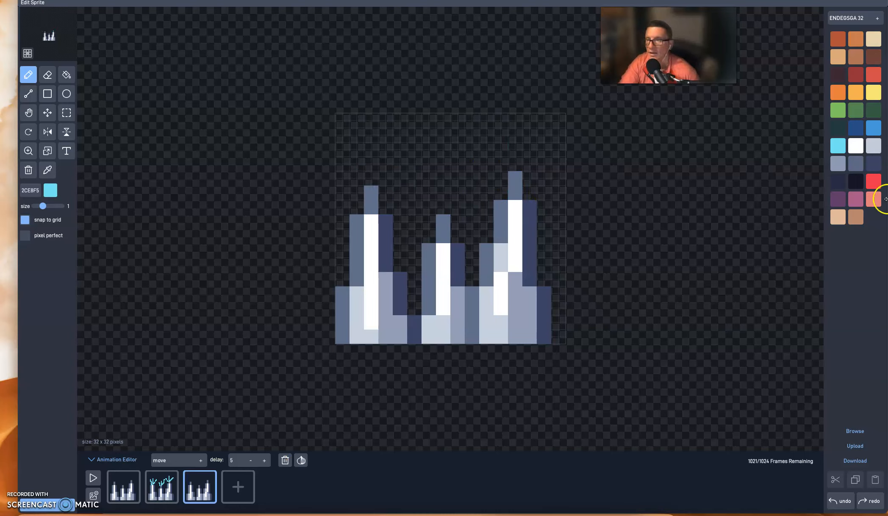
{"action": "left_click_drag", "start_coordinate": [361, 198], "coordinate": [341, 148]}
{"action": "left_click", "coordinate": [376, 193]}
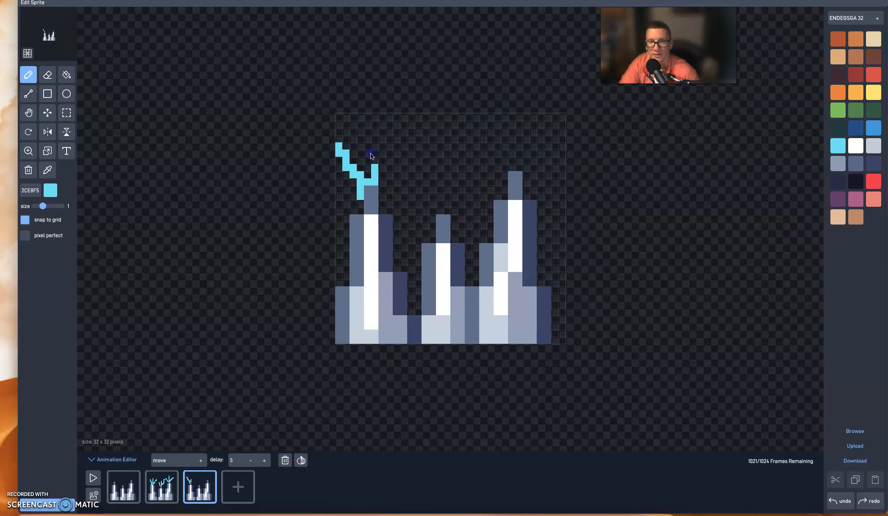
{"action": "left_click_drag", "start_coordinate": [376, 187], "coordinate": [403, 124]}
{"action": "left_click", "coordinate": [432, 221]}
{"action": "mouse_move", "coordinate": [434, 210]}
{"action": "left_mouse_down"}
{"action": "mouse_move", "coordinate": [445, 144]}
{"action": "mouse_move", "coordinate": [447, 217]}
{"action": "mouse_move", "coordinate": [478, 153]}
{"action": "mouse_move", "coordinate": [504, 156]}
{"action": "mouse_move", "coordinate": [498, 131]}
{"action": "left_mouse_up"}
{"action": "left_click_drag", "start_coordinate": [518, 167], "coordinate": [524, 136]}
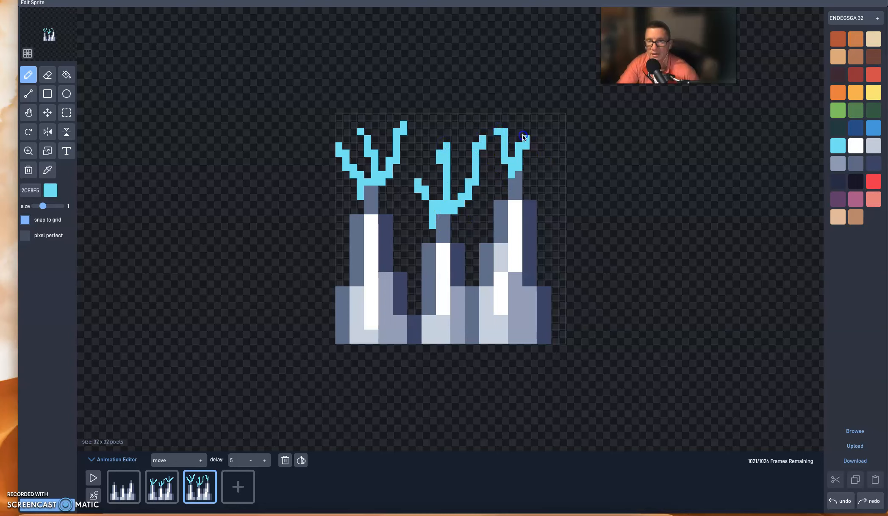
{"action": "left_click_drag", "start_coordinate": [505, 180], "coordinate": [552, 117]}
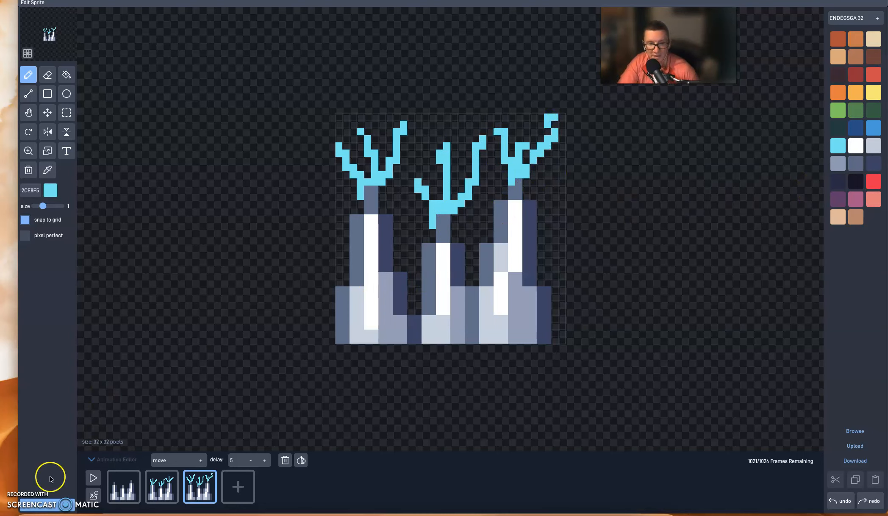
- Play the spikes' "move" animation in the sprite editor and lower its frame delay to 1
{"action": "left_click", "coordinate": [92, 479]}
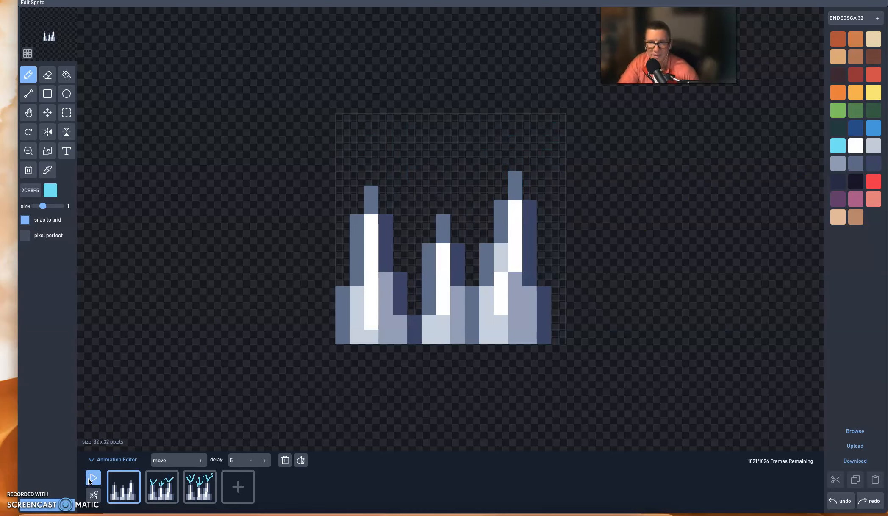
{"action": "left_click", "coordinate": [249, 464]}
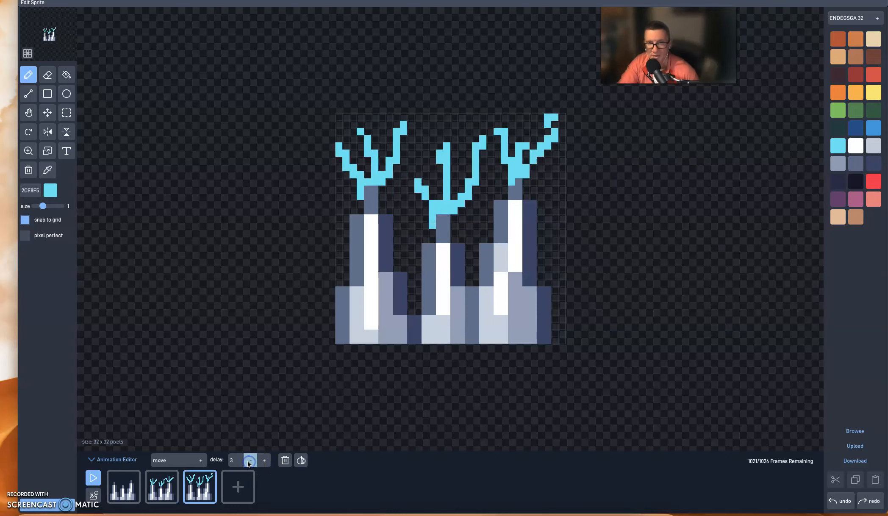
{"action": "left_click", "coordinate": [249, 463]}
{"action": "left_click", "coordinate": [252, 462]}
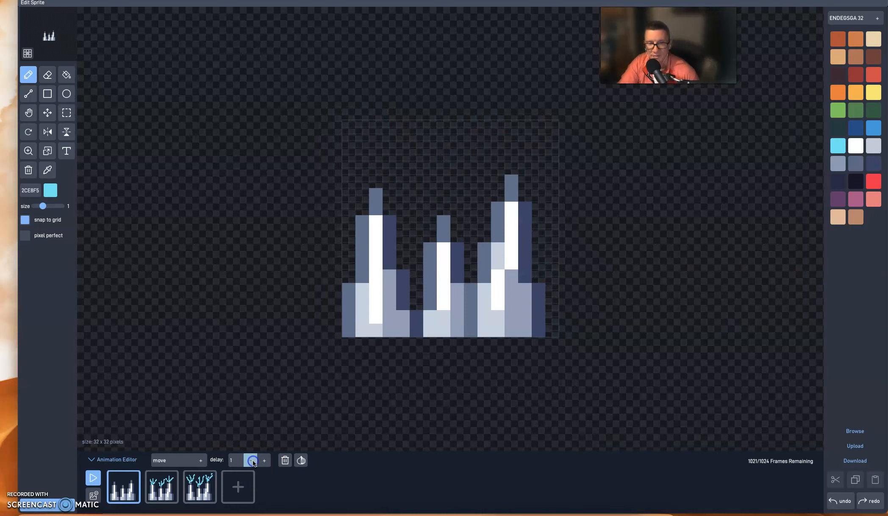
{"action": "left_click", "coordinate": [252, 460]}
- Try longer and shorter delays on the playing "move" animation, and save the spikes sprite and its object properties
{"action": "left_click", "coordinate": [262, 460]}
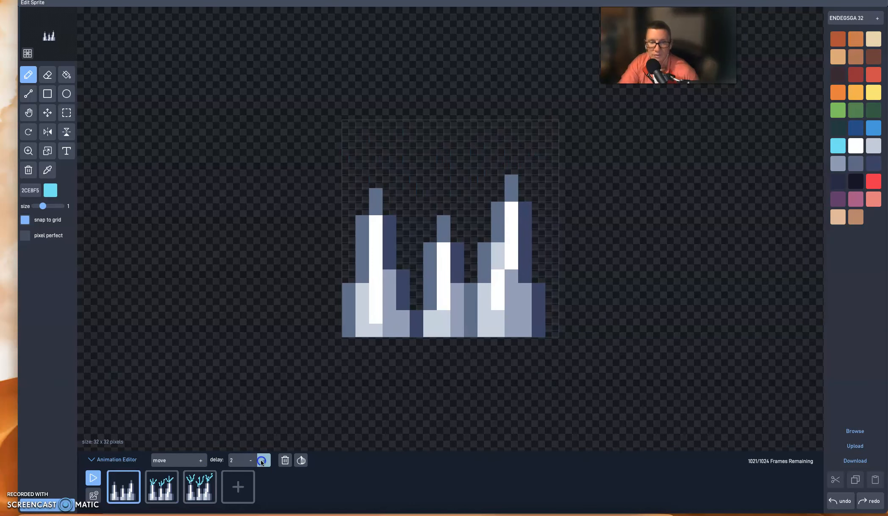
{"action": "left_click", "coordinate": [263, 460]}
{"action": "left_click", "coordinate": [262, 461]}
{"action": "left_click", "coordinate": [253, 461]}
{"action": "left_click", "coordinate": [254, 460]}
{"action": "left_click", "coordinate": [254, 461]}
{"action": "left_click", "coordinate": [254, 461]}
{"action": "left_click", "coordinate": [253, 461]}
{"action": "left_click", "coordinate": [253, 460]}
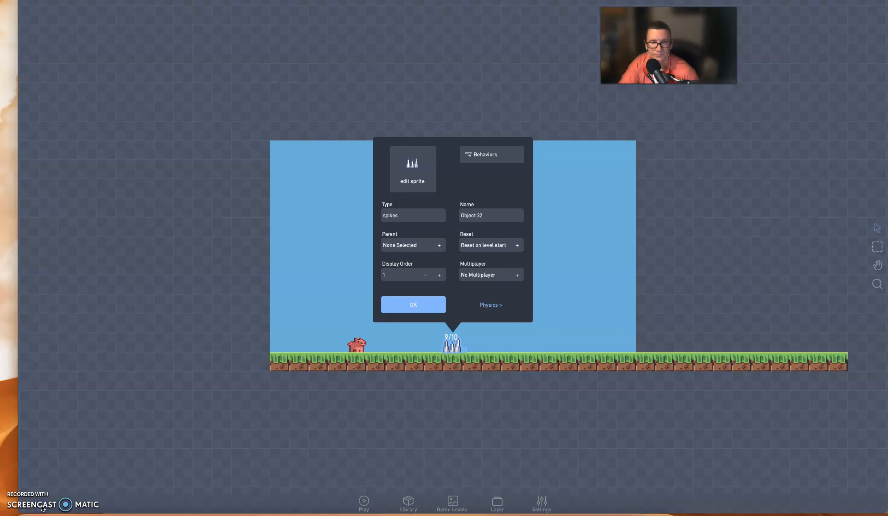
{"action": "left_click", "coordinate": [354, 387]}
{"action": "left_click", "coordinate": [414, 308]}
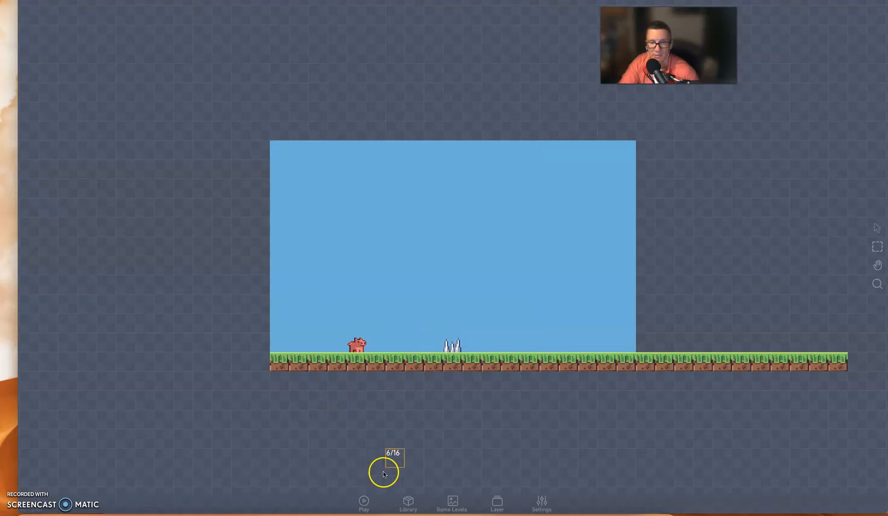
- Play-test the level with the spikes and return to editing the game
{"action": "left_click", "coordinate": [363, 502]}
{"action": "left_click", "coordinate": [473, 167]}
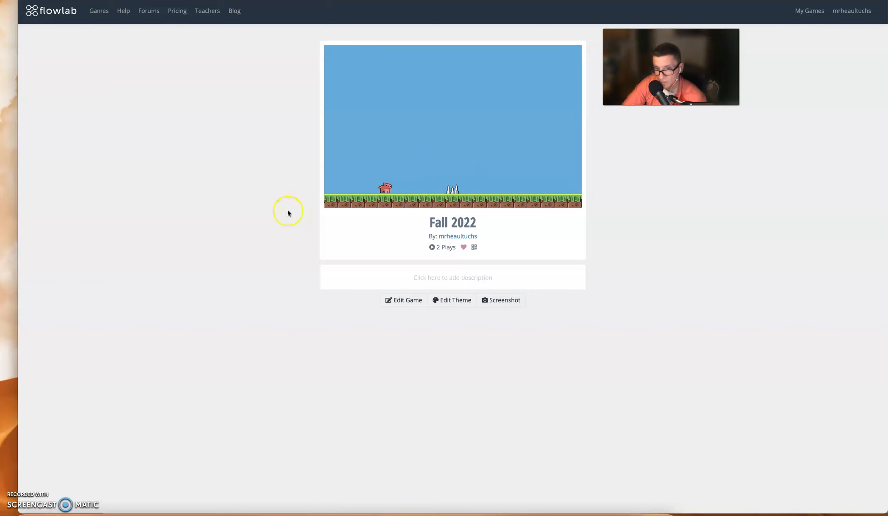
{"action": "left_click", "coordinate": [404, 301]}
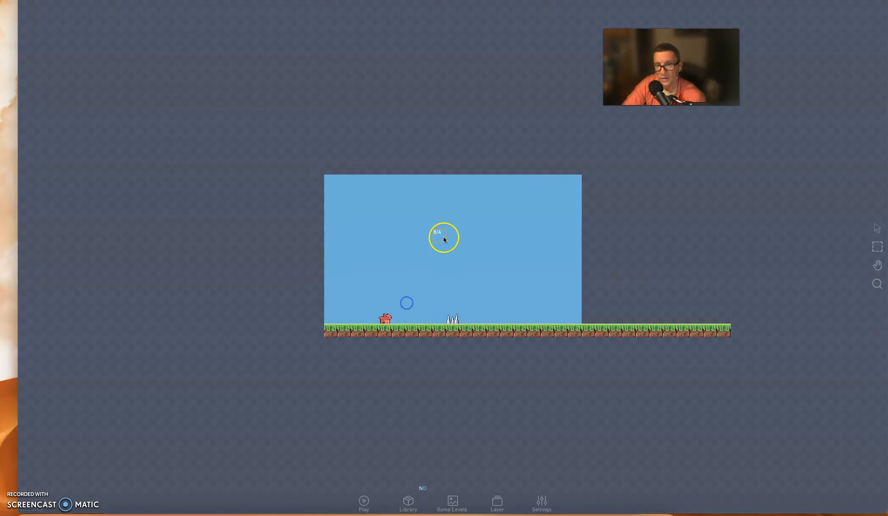
- Open the spikes' behaviors and add a Once trigger near the upper-left corner of the game view
{"action": "left_click", "coordinate": [450, 320]}
{"action": "left_click", "coordinate": [461, 317]}
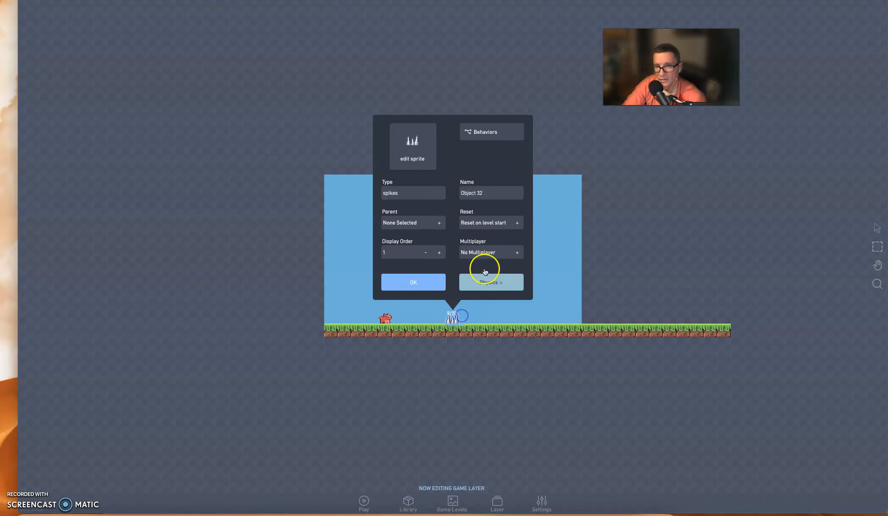
{"action": "left_click", "coordinate": [481, 132]}
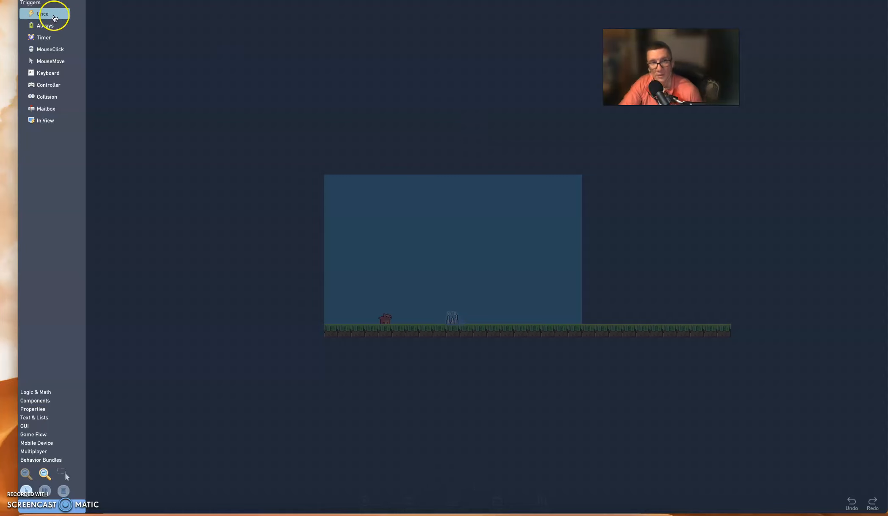
{"action": "left_click", "coordinate": [54, 15]}
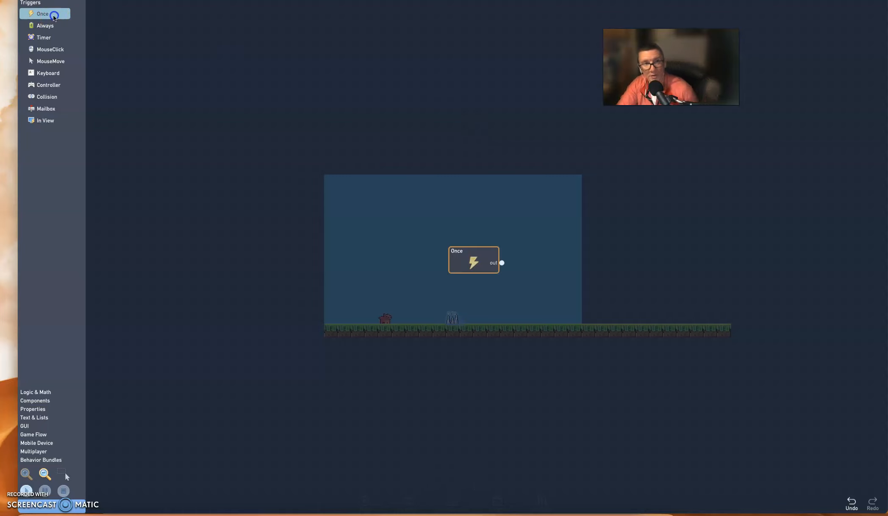
{"action": "left_click_drag", "start_coordinate": [480, 260], "coordinate": [321, 218]}
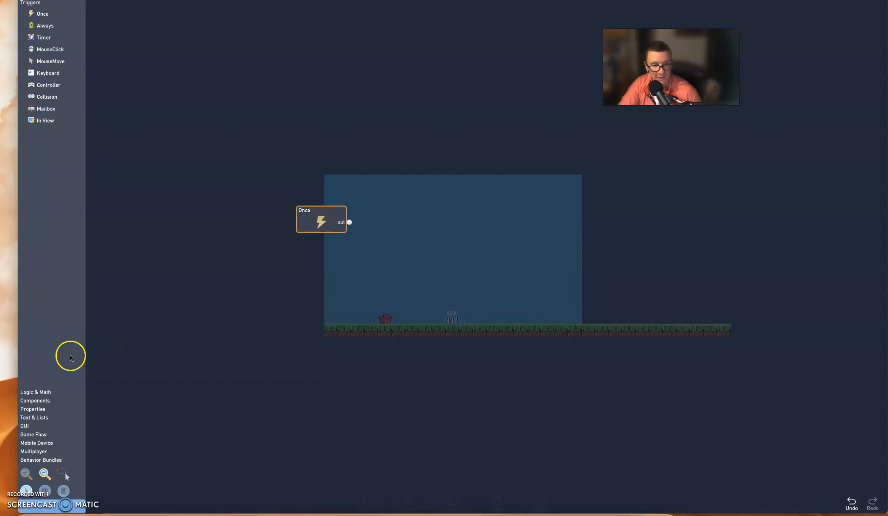
- Add an Animation property behavior to the spikes and place it beside the Once trigger
{"action": "left_click", "coordinate": [44, 392]}
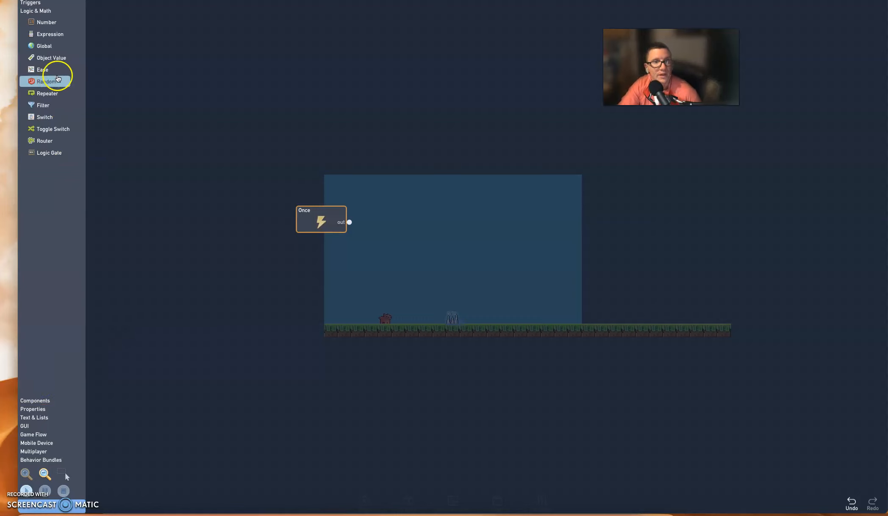
{"action": "left_click", "coordinate": [36, 400]}
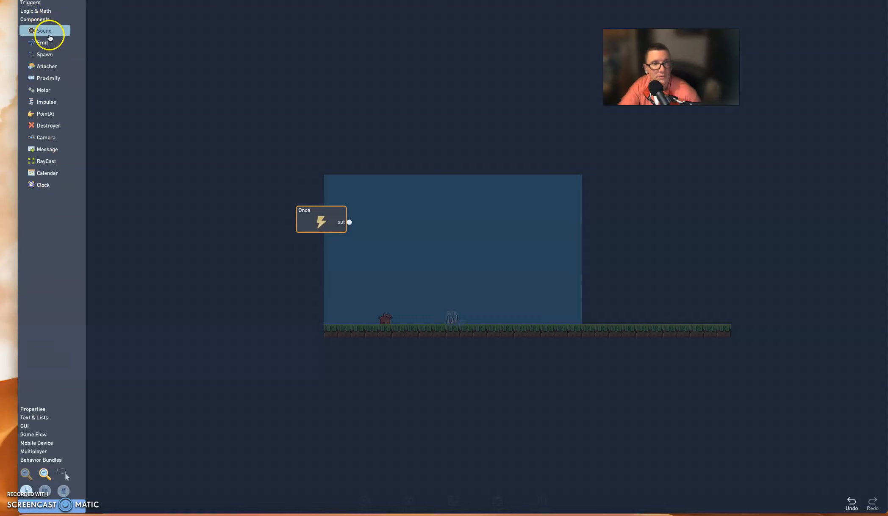
{"action": "left_click", "coordinate": [30, 409]}
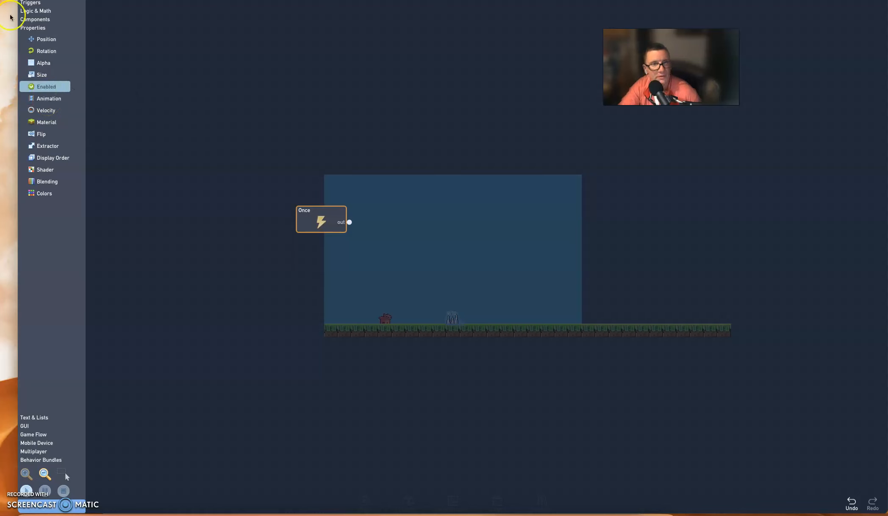
{"action": "left_click", "coordinate": [32, 4]}
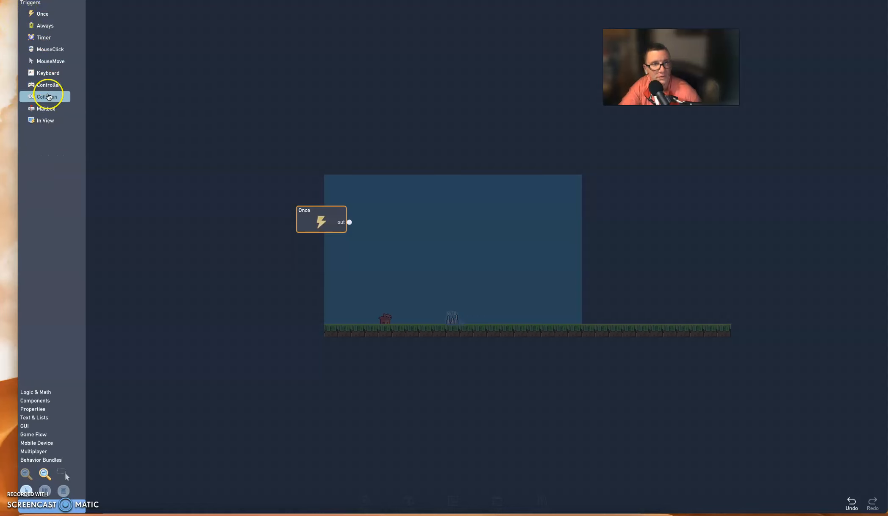
{"action": "left_click", "coordinate": [42, 392]}
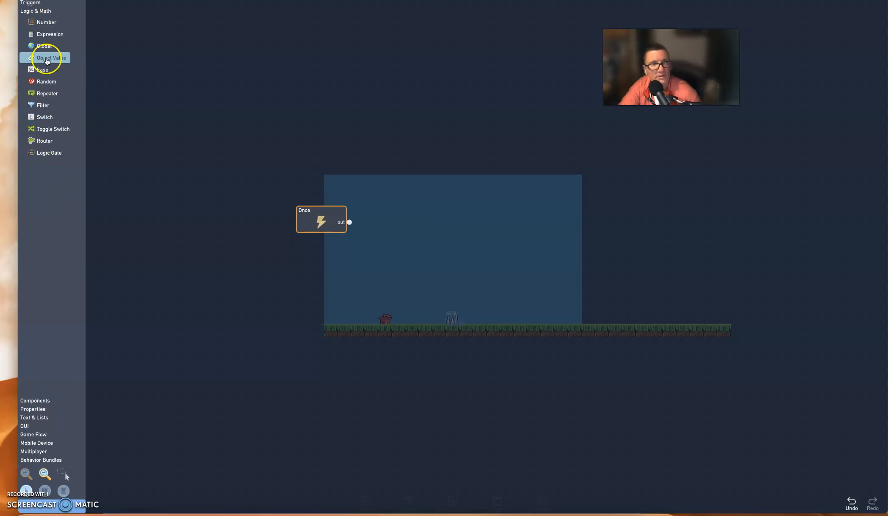
{"action": "left_click", "coordinate": [30, 401]}
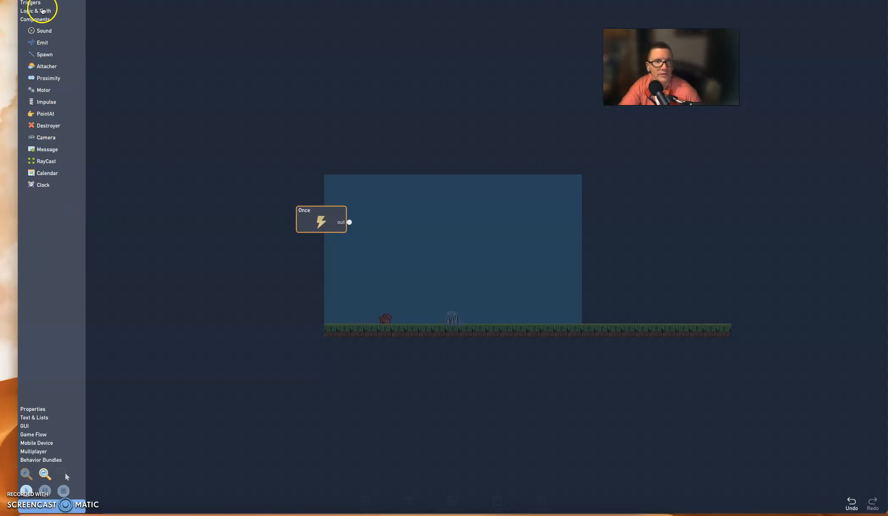
{"action": "left_click", "coordinate": [34, 409]}
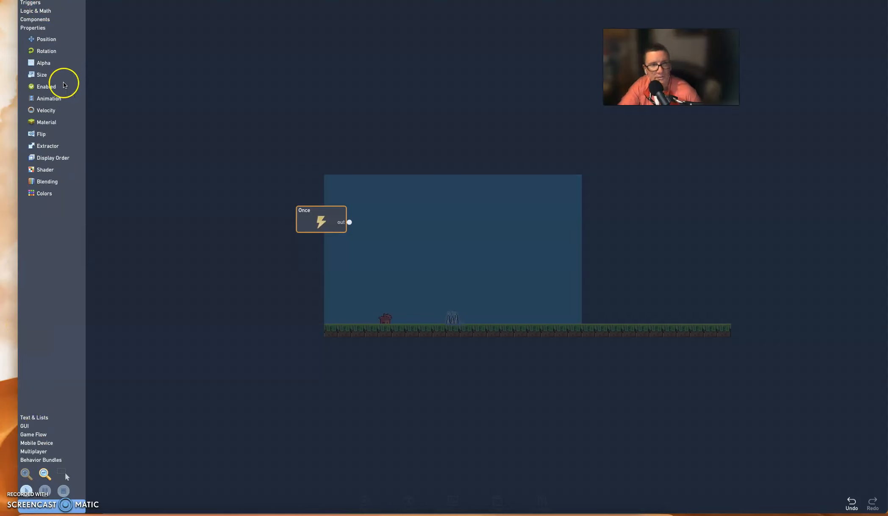
{"action": "left_click", "coordinate": [55, 98]}
{"action": "left_click_drag", "start_coordinate": [462, 238], "coordinate": [425, 211]}
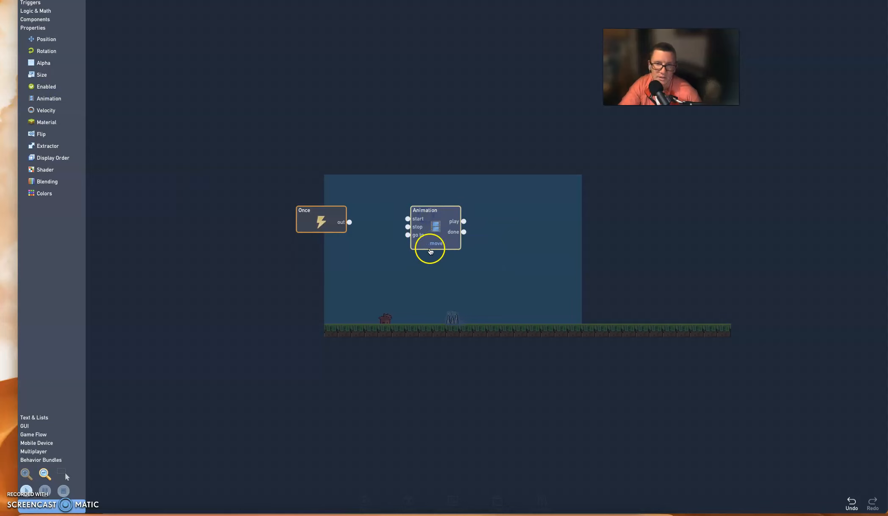
- Set the Animation behavior to loop "move" and connect the Once trigger's out to its start input
{"action": "left_click", "coordinate": [433, 227]}
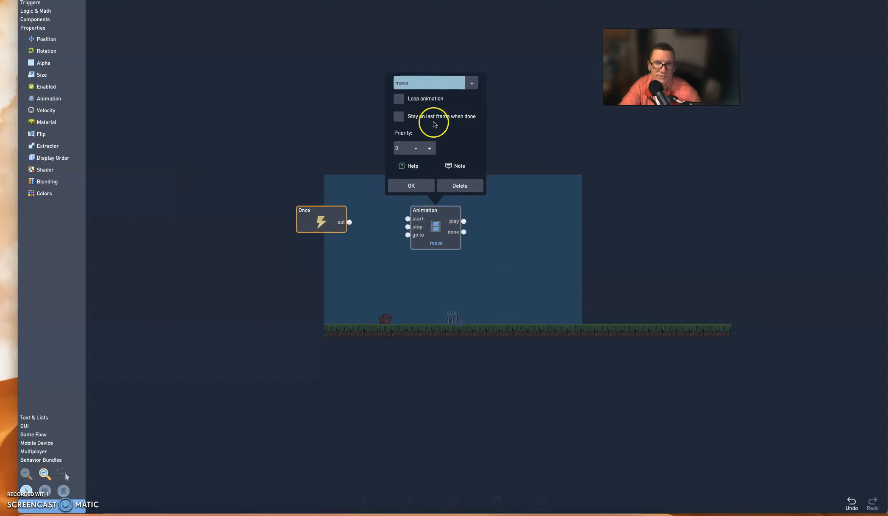
{"action": "left_click", "coordinate": [444, 84]}
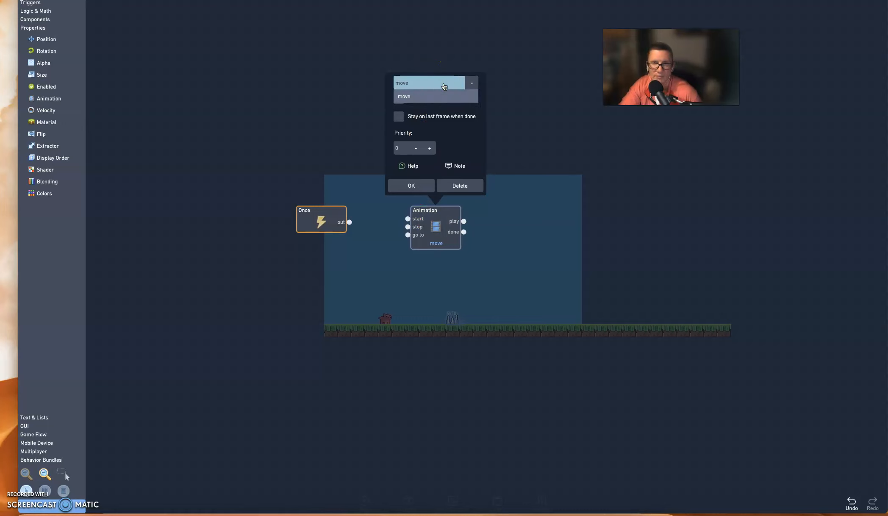
{"action": "left_click", "coordinate": [434, 96]}
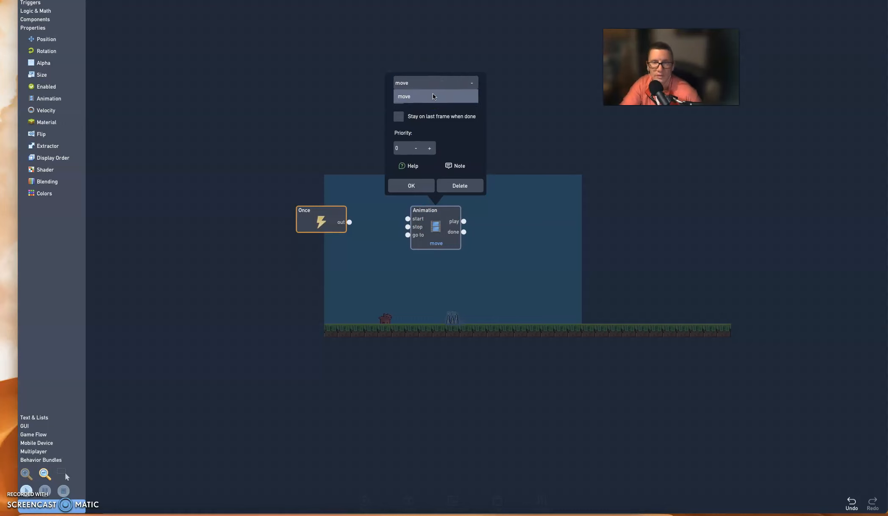
{"action": "left_click", "coordinate": [434, 94]}
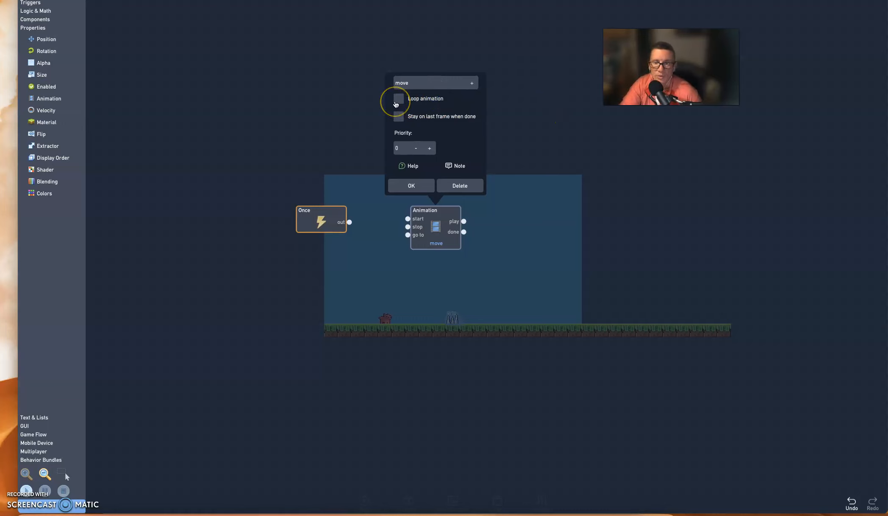
{"action": "left_click", "coordinate": [398, 100]}
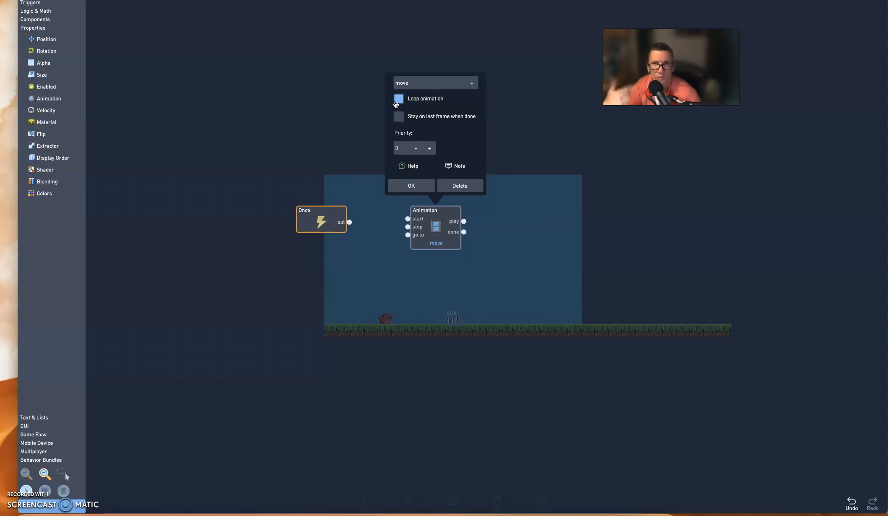
{"action": "left_click", "coordinate": [409, 185]}
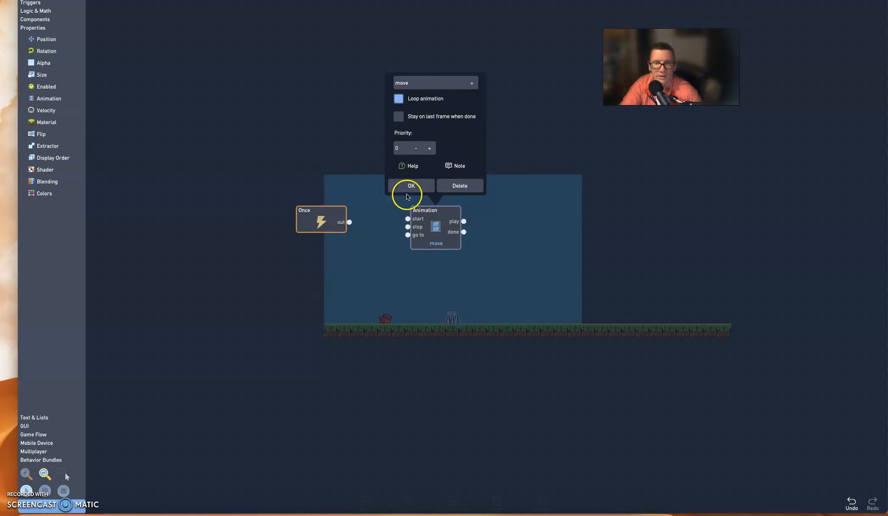
{"action": "left_click_drag", "start_coordinate": [350, 223], "coordinate": [409, 219]}
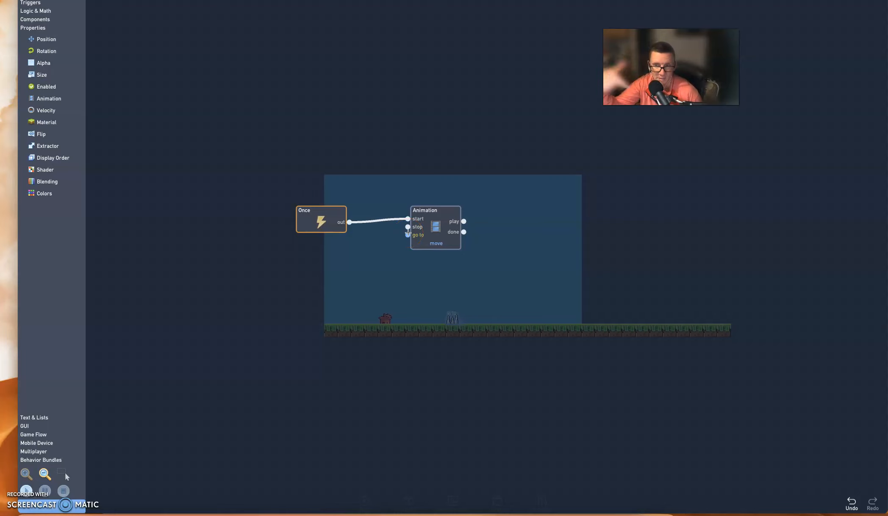
- Test-run the spikes' animation in the level, stop the run, and confirm the spikes object's properties
{"action": "left_click", "coordinate": [26, 491]}
{"action": "left_click", "coordinate": [451, 320]}
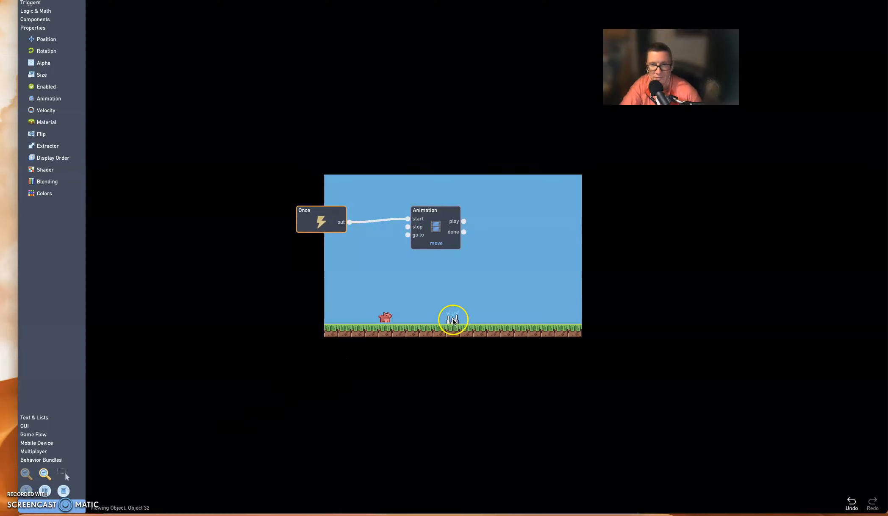
{"action": "left_click", "coordinate": [373, 280]}
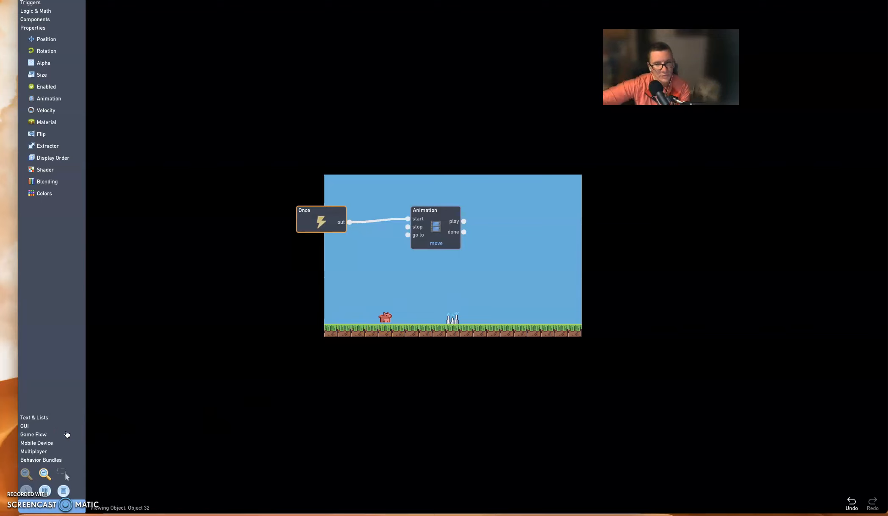
{"action": "left_click", "coordinate": [63, 491]}
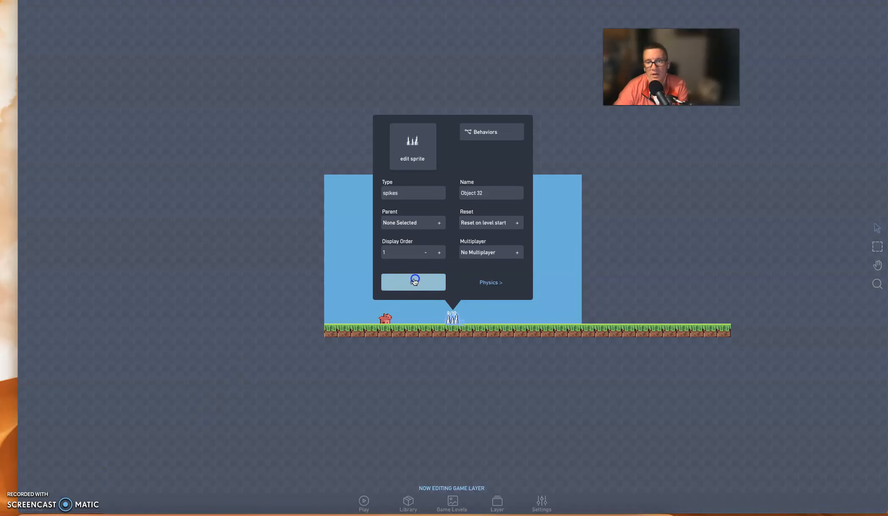
{"action": "left_click", "coordinate": [412, 280]}
- Open the pig player's behaviors, move the Run & Jump bundle above the game view, and open its contents
{"action": "left_click", "coordinate": [384, 317]}
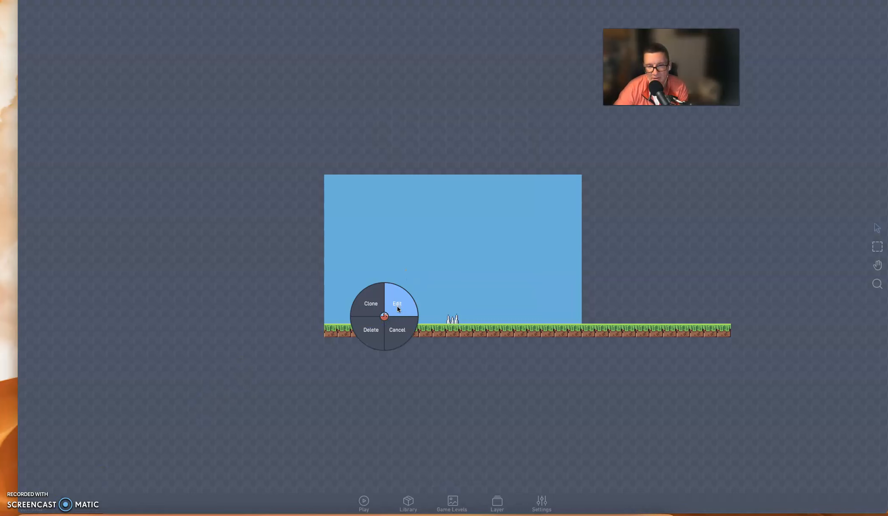
{"action": "left_click", "coordinate": [397, 306]}
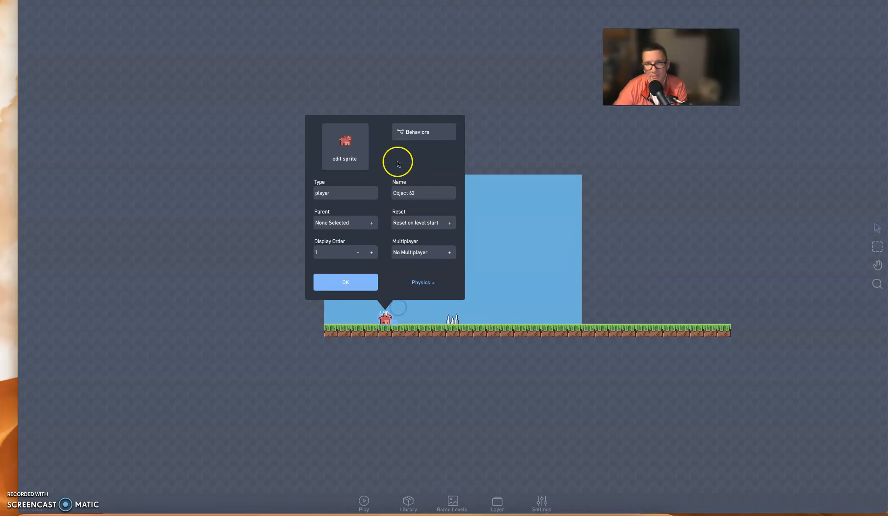
{"action": "left_click", "coordinate": [426, 133]}
{"action": "left_click_drag", "start_coordinate": [476, 262], "coordinate": [355, 137]}
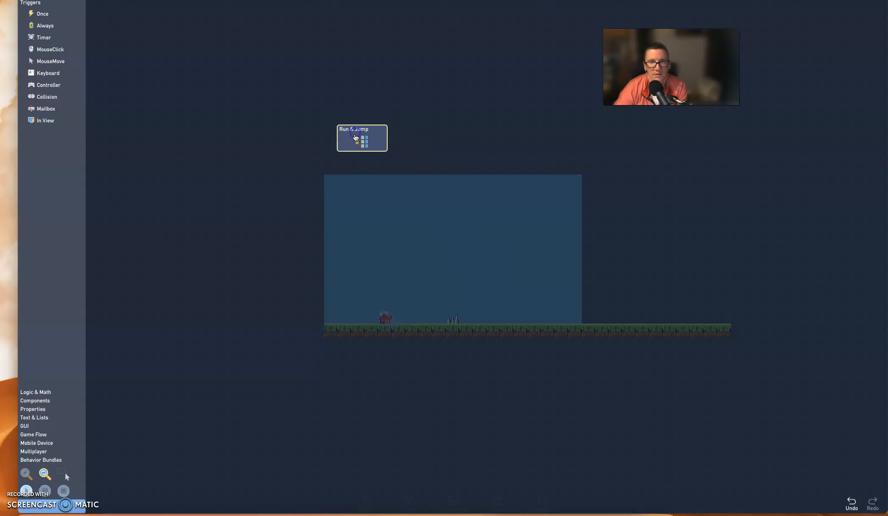
{"action": "double_click", "coordinate": [357, 139]}
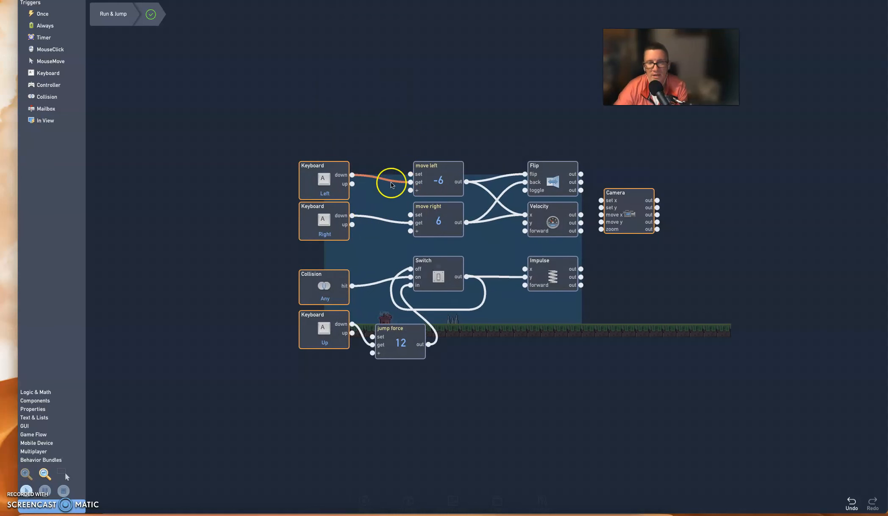
- Spread out the Run & Jump behaviors to leave room between the Left and Right Keyboard triggers and the move left and move right numbers
{"action": "left_click_drag", "start_coordinate": [320, 178], "coordinate": [282, 165]}
{"action": "left_click_drag", "start_coordinate": [390, 173], "coordinate": [472, 165]}
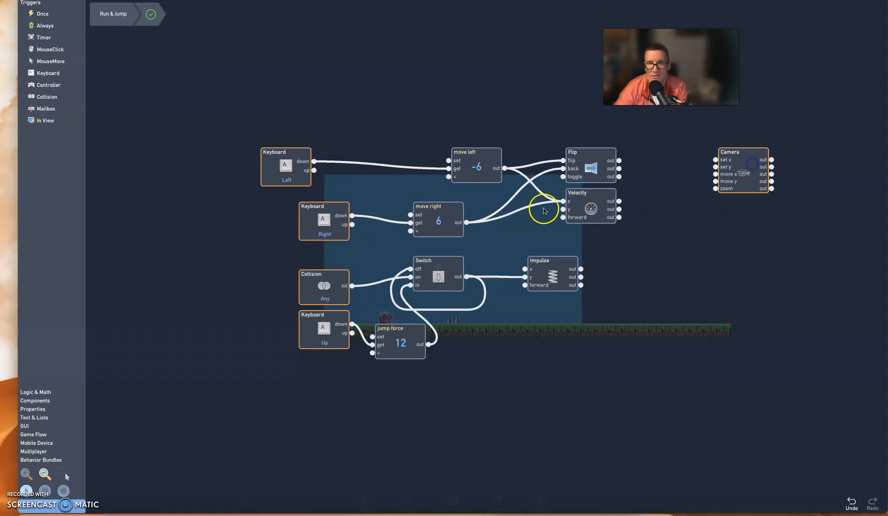
{"action": "left_click_drag", "start_coordinate": [335, 214], "coordinate": [298, 221]}
{"action": "left_click_drag", "start_coordinate": [389, 220], "coordinate": [466, 220]}
{"action": "left_click_drag", "start_coordinate": [640, 163], "coordinate": [602, 163]}
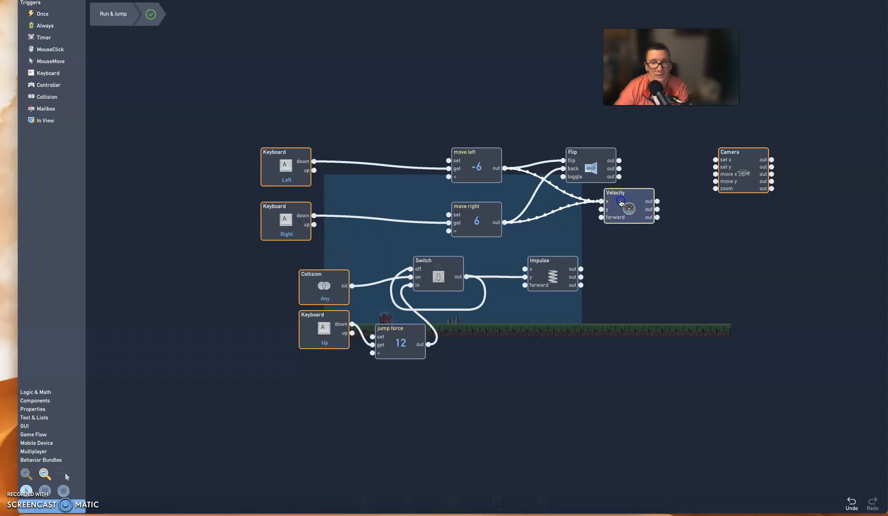
{"action": "left_click_drag", "start_coordinate": [629, 207], "coordinate": [591, 208]}
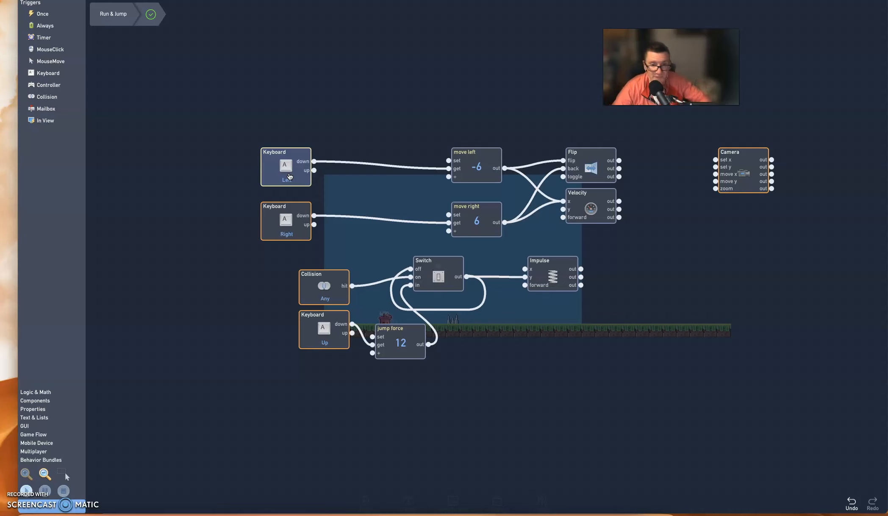
- Check the Left Keyboard trigger's key and repeat settings, leaving them as they are
{"action": "left_click", "coordinate": [345, 196]}
{"action": "left_click", "coordinate": [290, 169]}
{"action": "left_click", "coordinate": [290, 169]}
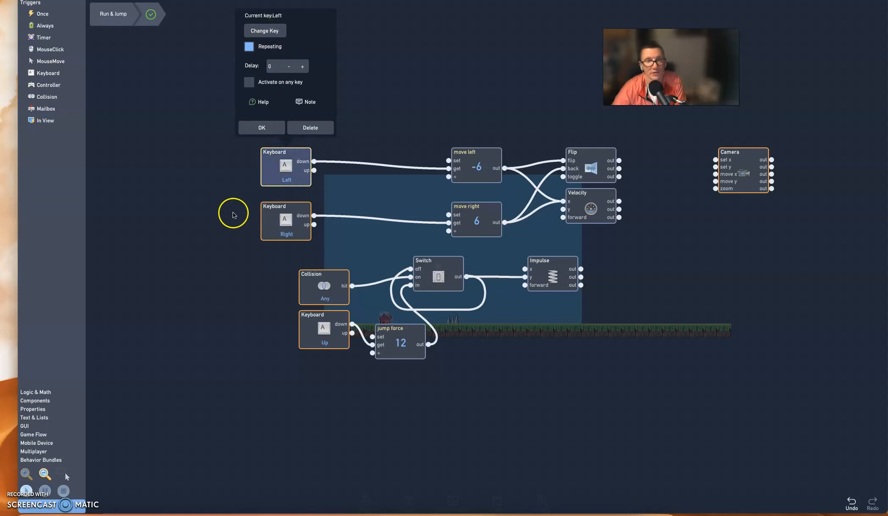
{"action": "left_click", "coordinate": [268, 135]}
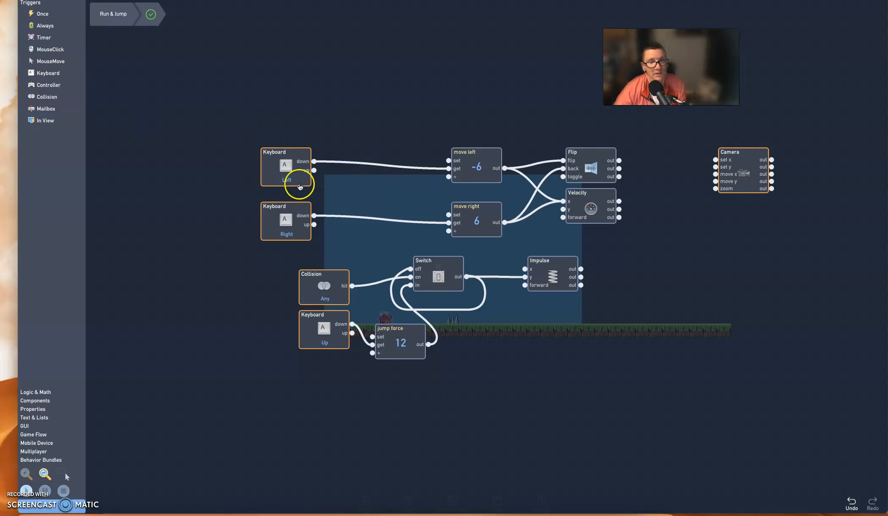
- Add an Animation property behavior and place it between the Left and Right Keyboard triggers and the move numbers
{"action": "left_click", "coordinate": [34, 409]}
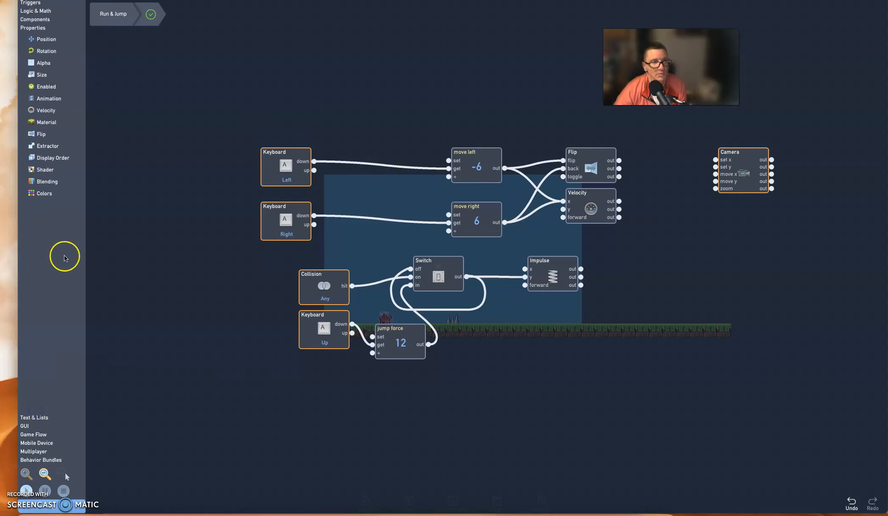
{"action": "left_click", "coordinate": [71, 97]}
{"action": "left_click_drag", "start_coordinate": [72, 98], "coordinate": [166, 100]}
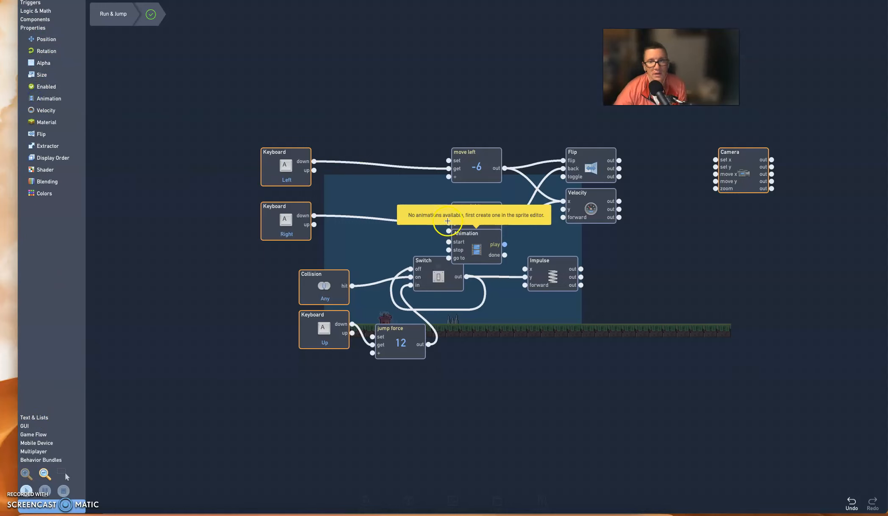
{"action": "left_click_drag", "start_coordinate": [482, 243], "coordinate": [367, 188]}
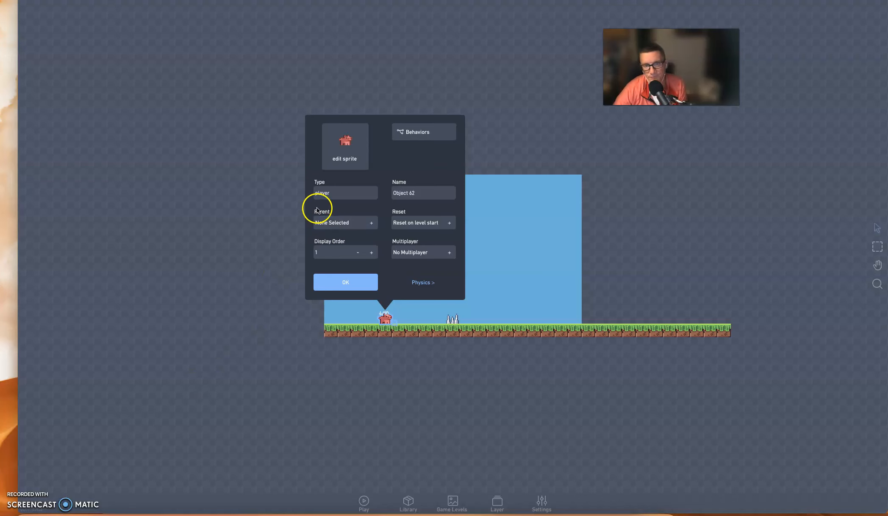
- Open the pig player's sprite for editing and create a new animation named "move"
{"action": "left_click", "coordinate": [346, 151]}
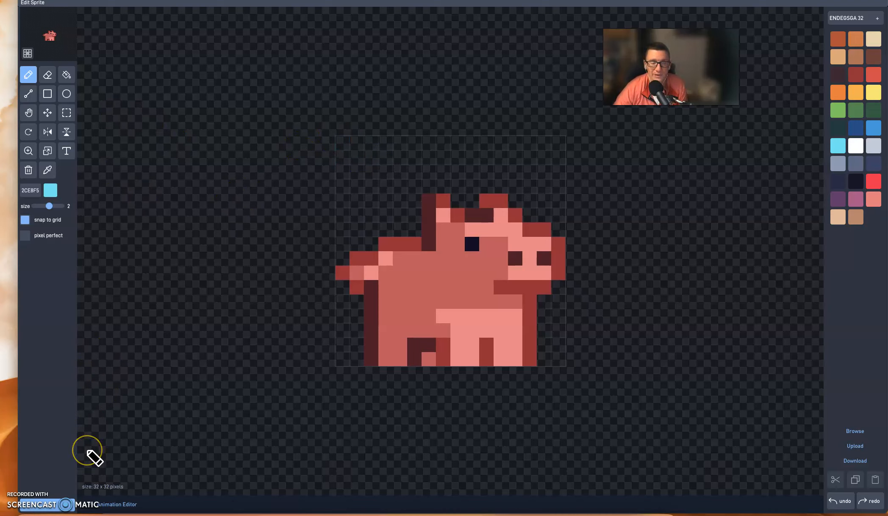
{"action": "left_click", "coordinate": [106, 506]}
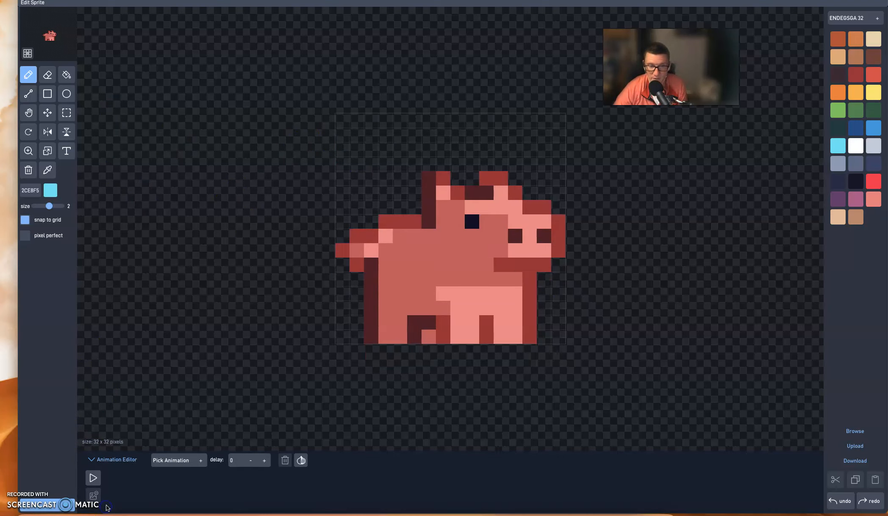
{"action": "left_click", "coordinate": [200, 461]}
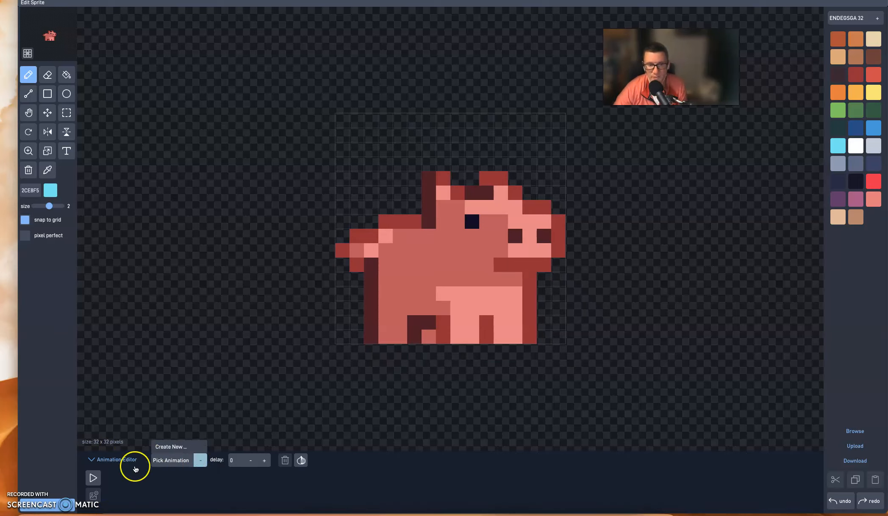
{"action": "left_click", "coordinate": [167, 448]}
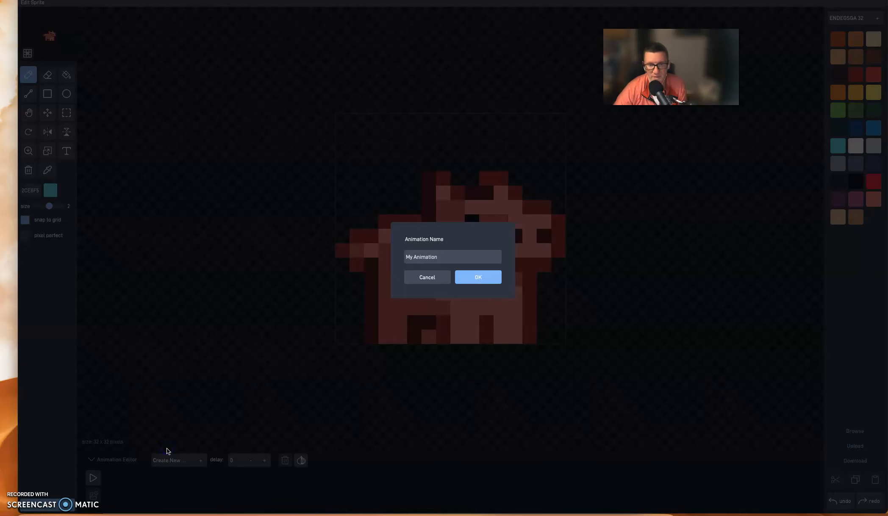
{"action": "left_click_drag", "start_coordinate": [454, 254], "coordinate": [378, 253]}
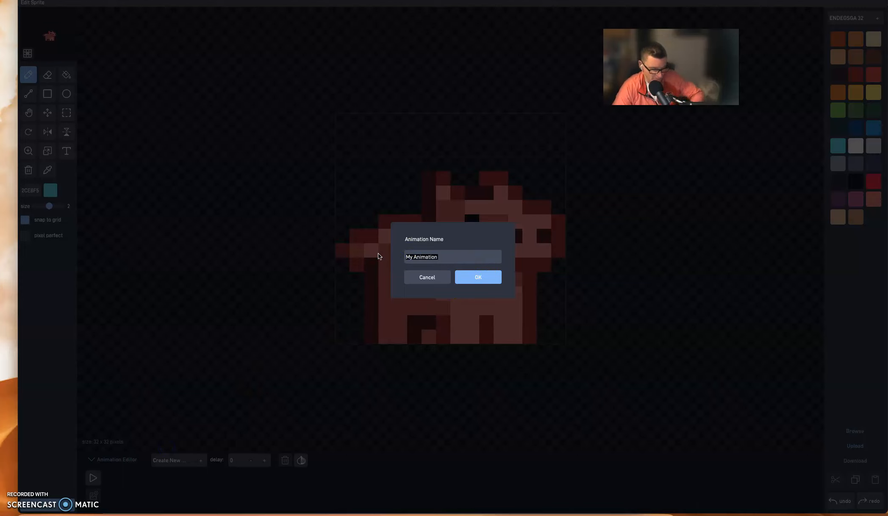
{"action": "type", "text": "move"}
{"action": "left_click", "coordinate": [462, 277]}
- Add two more frames to the "move" animation and select its first frame
{"action": "left_click", "coordinate": [161, 487]}
{"action": "left_click", "coordinate": [214, 486]}
{"action": "left_click", "coordinate": [124, 481]}
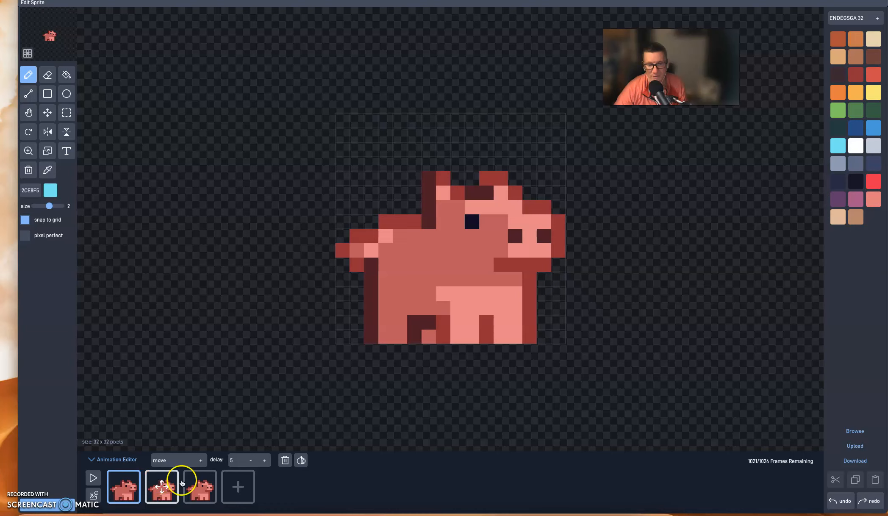
- Browse the pixel-chars sprite collection and find the three pig poses
{"action": "left_click", "coordinate": [857, 432]}
{"action": "left_click", "coordinate": [791, 18]}
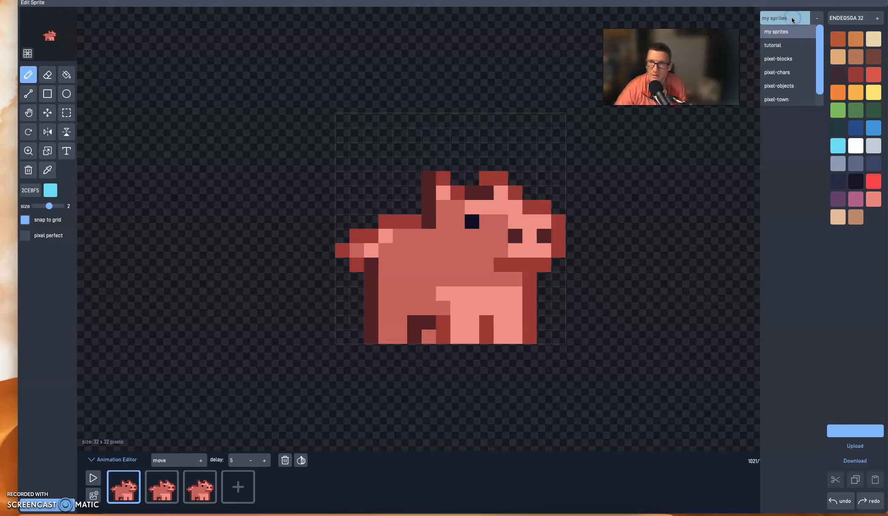
{"action": "left_click", "coordinate": [781, 76]}
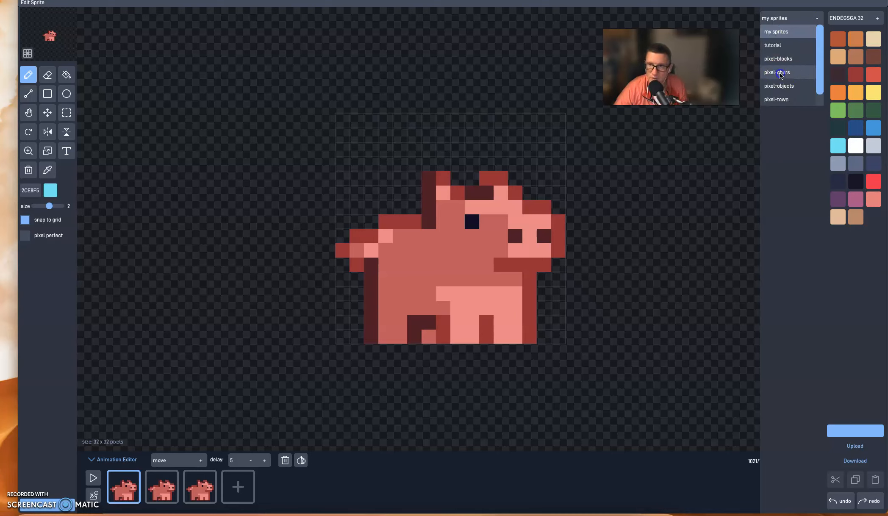
{"action": "left_click", "coordinate": [781, 76]}
{"action": "scroll", "coordinate": [798, 156], "scroll_direction": "down", "scroll_amount": 4}
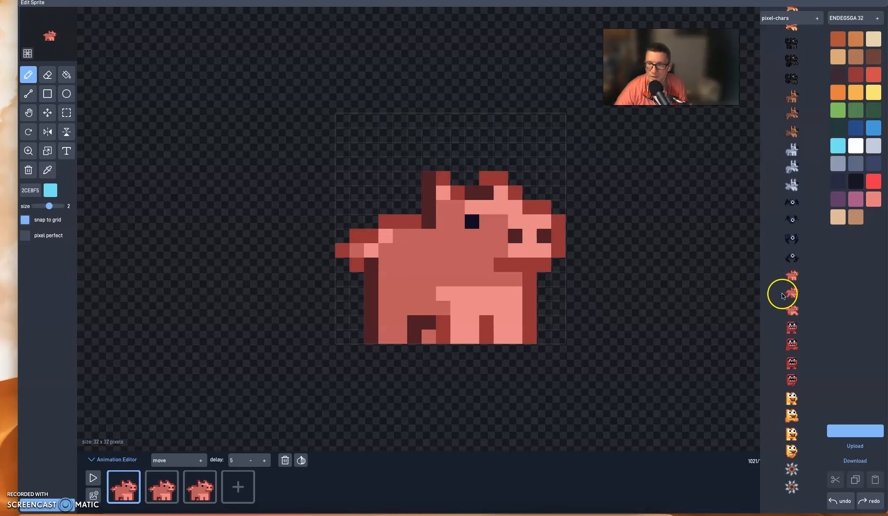
- Keep the standing pig in the first frame and apply the second and third pig poses to the second and third frames
{"action": "left_click", "coordinate": [357, 279]}
{"action": "left_click", "coordinate": [125, 476]}
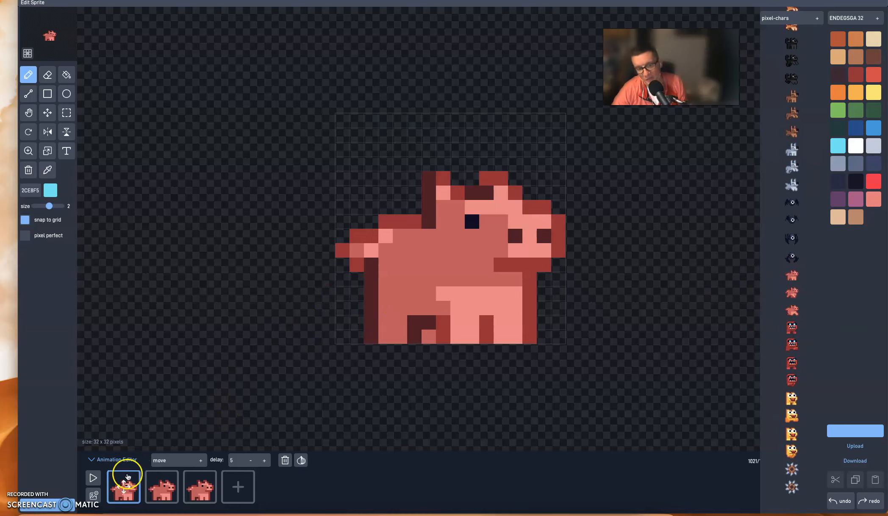
{"action": "left_click", "coordinate": [359, 318]}
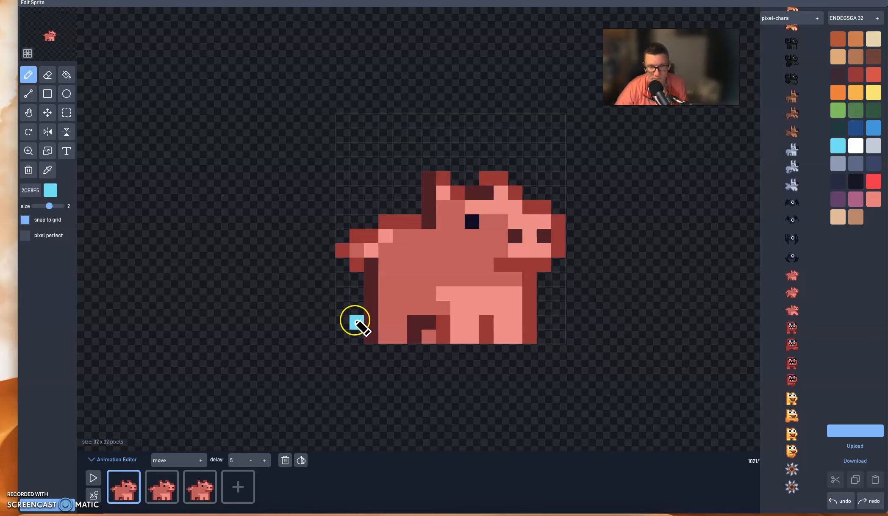
{"action": "left_click", "coordinate": [169, 493]}
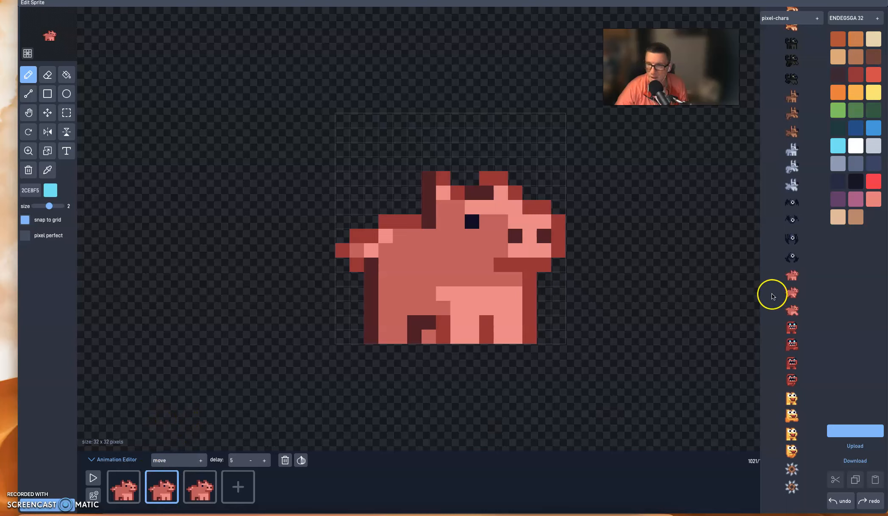
{"action": "left_click", "coordinate": [793, 293]}
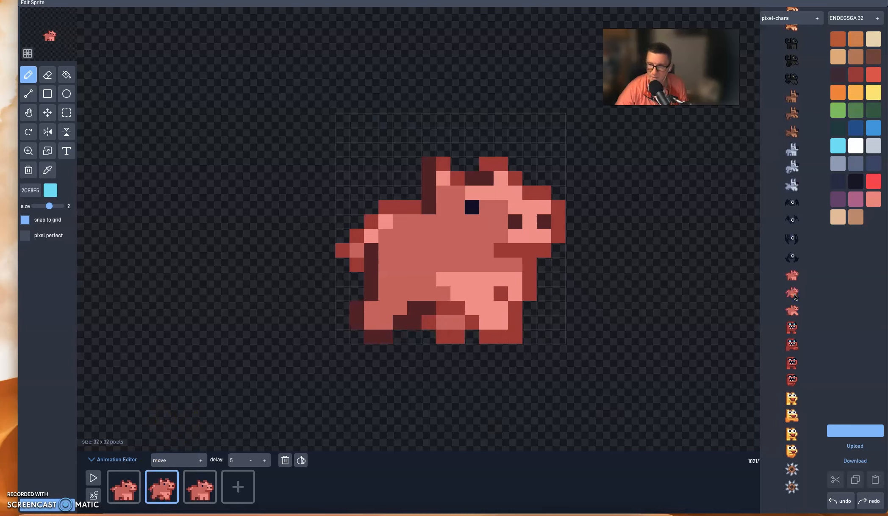
{"action": "left_click", "coordinate": [200, 486]}
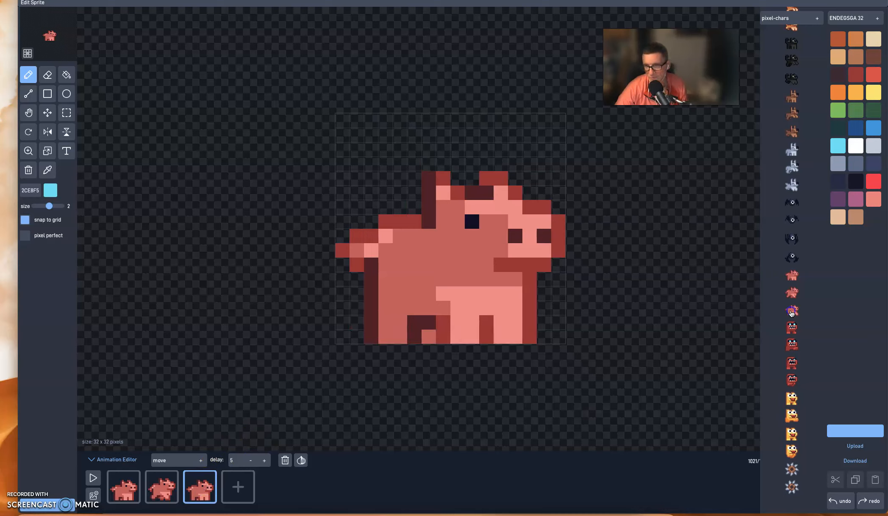
{"action": "left_click", "coordinate": [792, 312]}
- Preview the "move" animation and set its frame delay to 2
{"action": "left_click", "coordinate": [94, 478]}
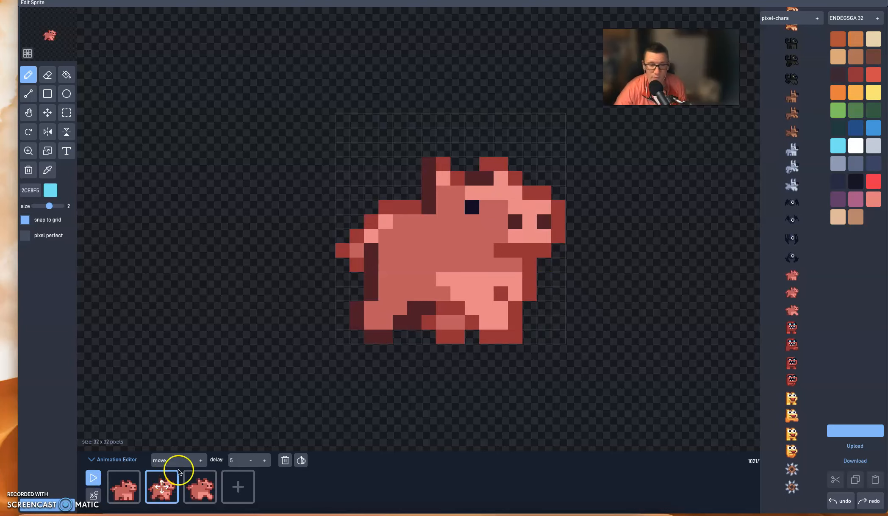
{"action": "left_click", "coordinate": [250, 461]}
{"action": "left_click", "coordinate": [250, 461]}
{"action": "left_click", "coordinate": [249, 460]}
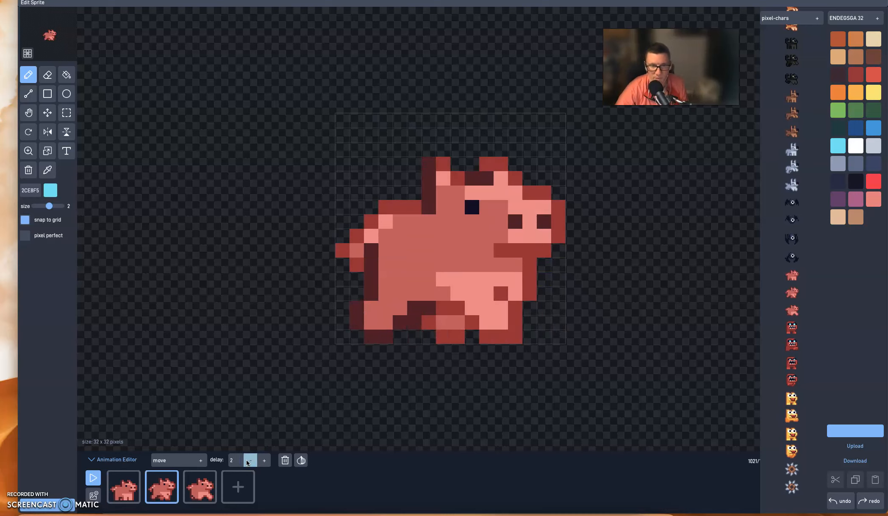
{"action": "left_click", "coordinate": [249, 458]}
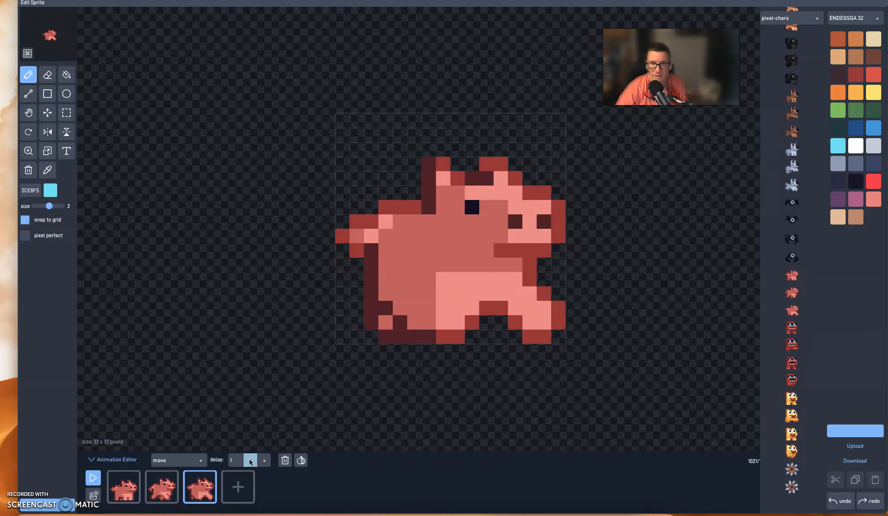
{"action": "left_click", "coordinate": [249, 459]}
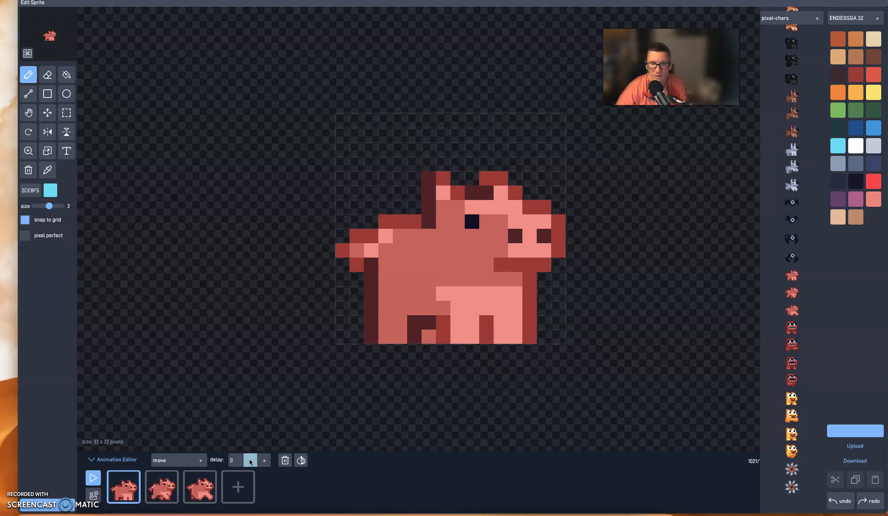
{"action": "left_click", "coordinate": [261, 460]}
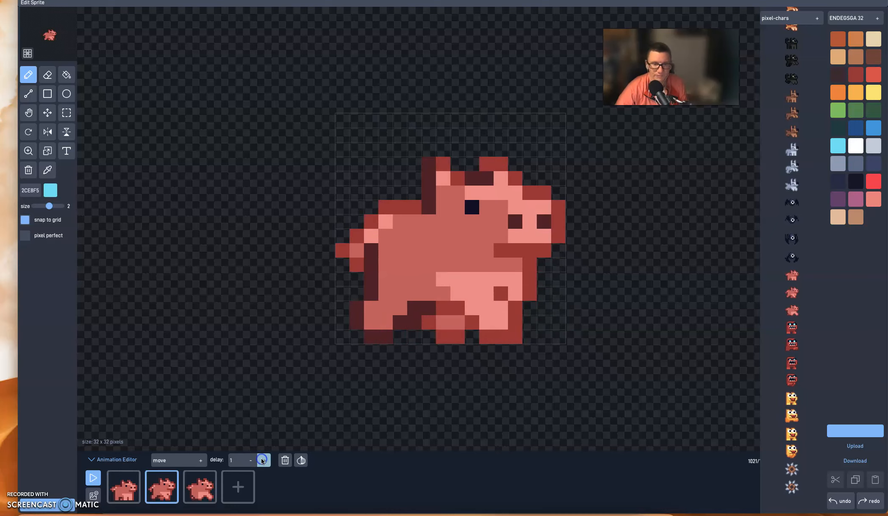
{"action": "left_click", "coordinate": [262, 460]}
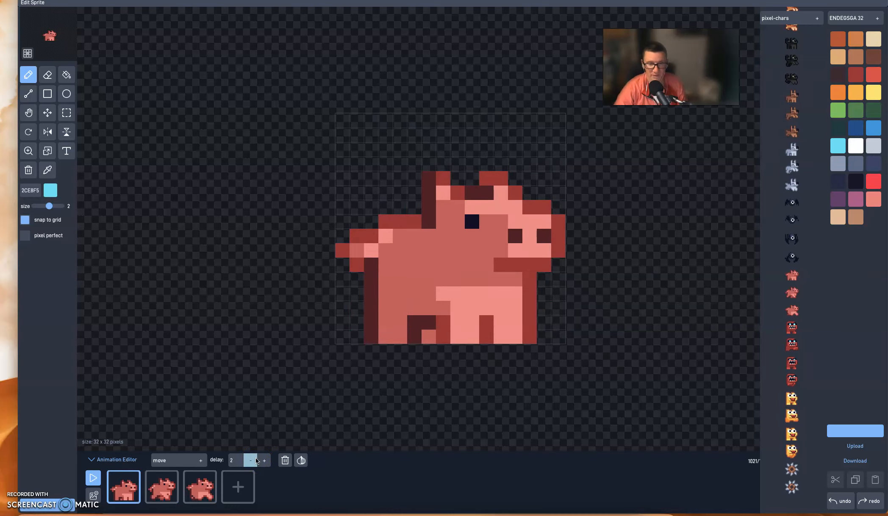
{"action": "left_click", "coordinate": [251, 458]}
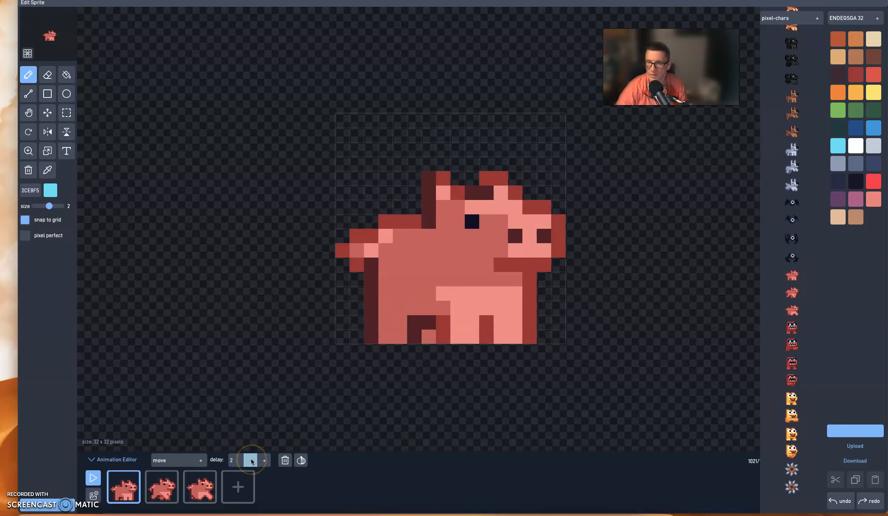
{"action": "left_click", "coordinate": [240, 460]}
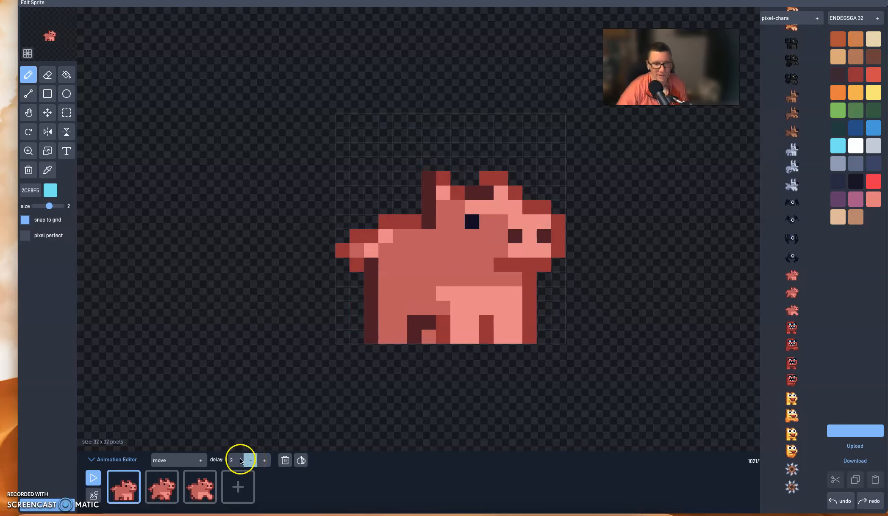
- Save the pig sprite, reopen the player's behaviors, and open the Run & Jump bundle's contents
{"action": "left_click", "coordinate": [36, 502]}
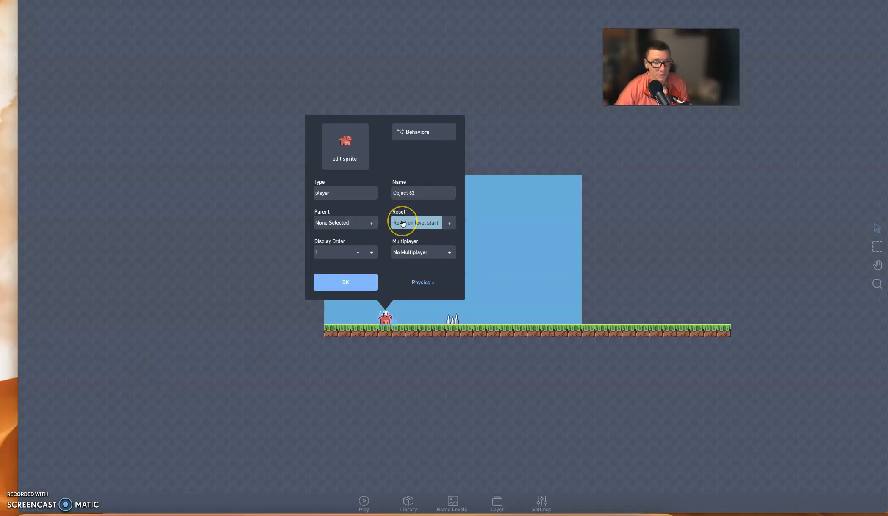
{"action": "left_click", "coordinate": [425, 132]}
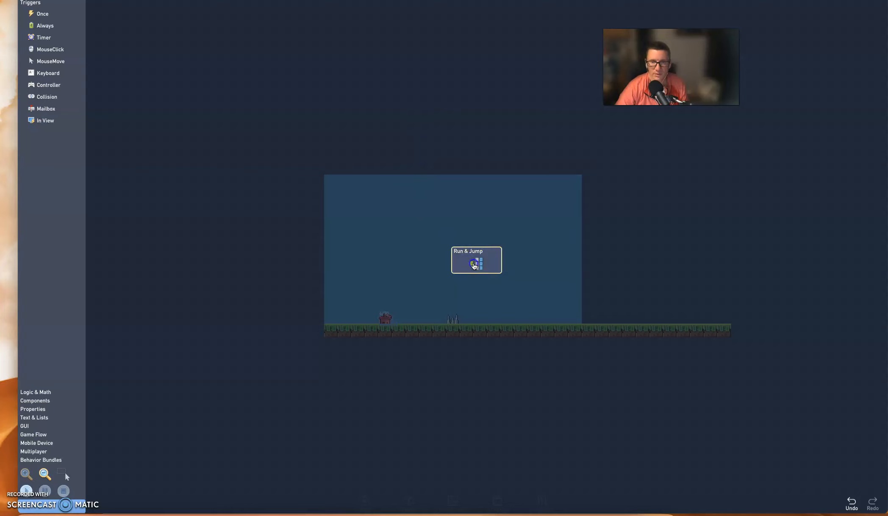
{"action": "double_click", "coordinate": [477, 267]}
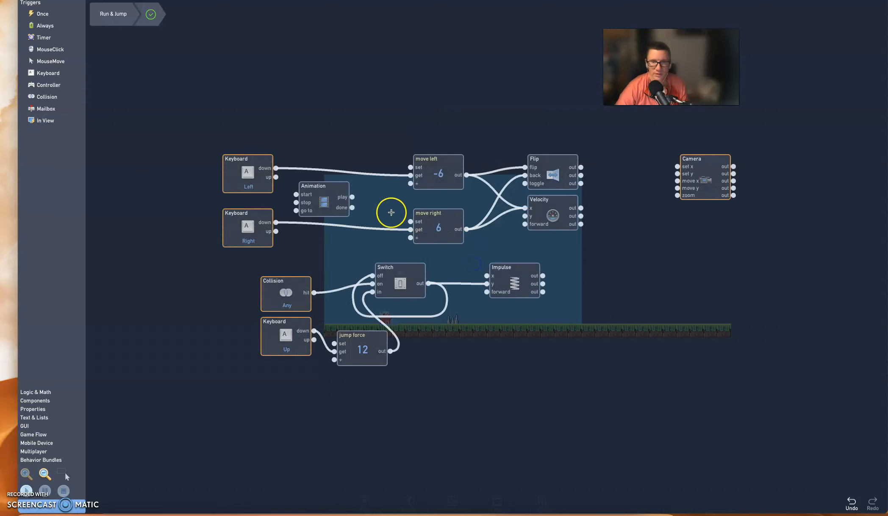
- Set the Animation block to play "move" and place it between the Left/Right Keyboard blocks and the move left and move right blocks
{"action": "left_click", "coordinate": [322, 199]}
{"action": "left_click", "coordinate": [328, 66]}
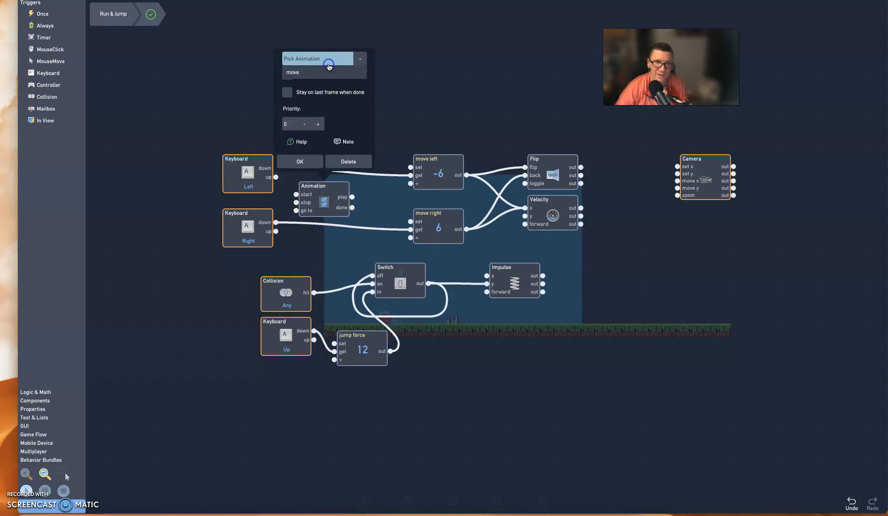
{"action": "left_click", "coordinate": [316, 73]}
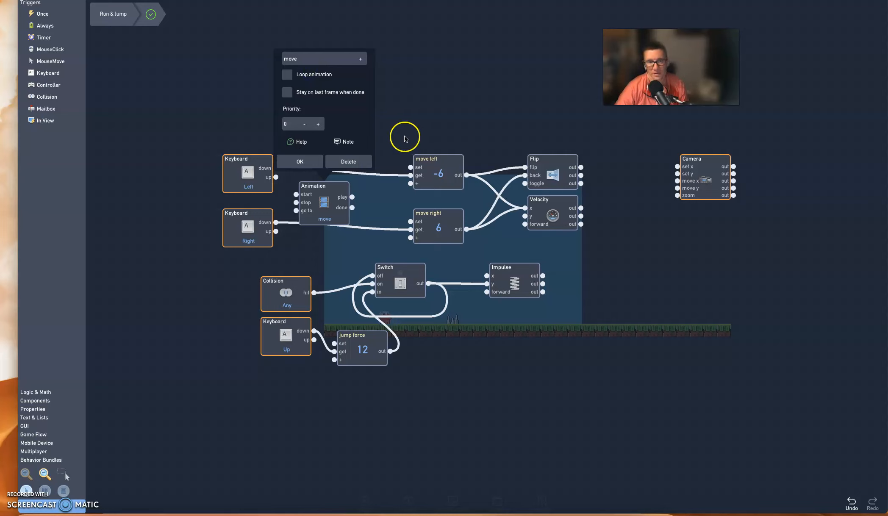
{"action": "left_click", "coordinate": [300, 161]}
{"action": "left_click_drag", "start_coordinate": [317, 194], "coordinate": [356, 189]}
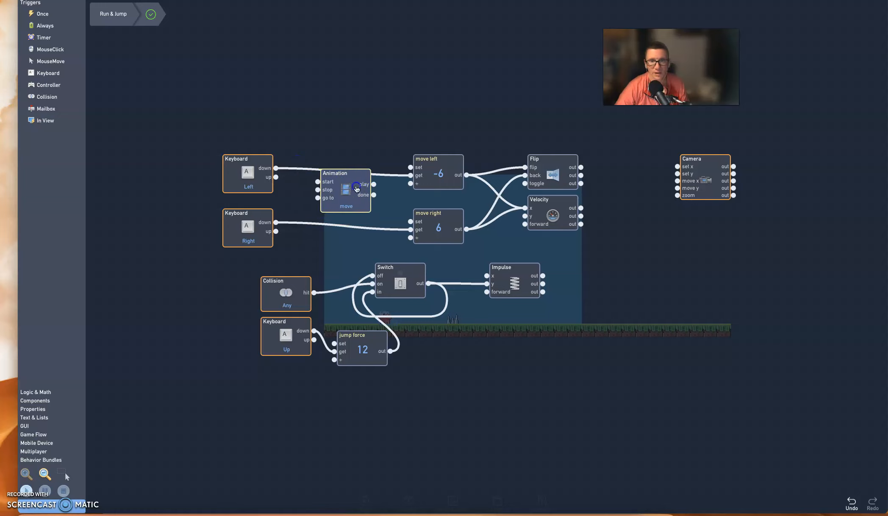
- Wire the down outputs of the Left and Right Keyboard blocks to the Animation's start and their up outputs to its stop
{"action": "left_click_drag", "start_coordinate": [276, 168], "coordinate": [335, 180]}
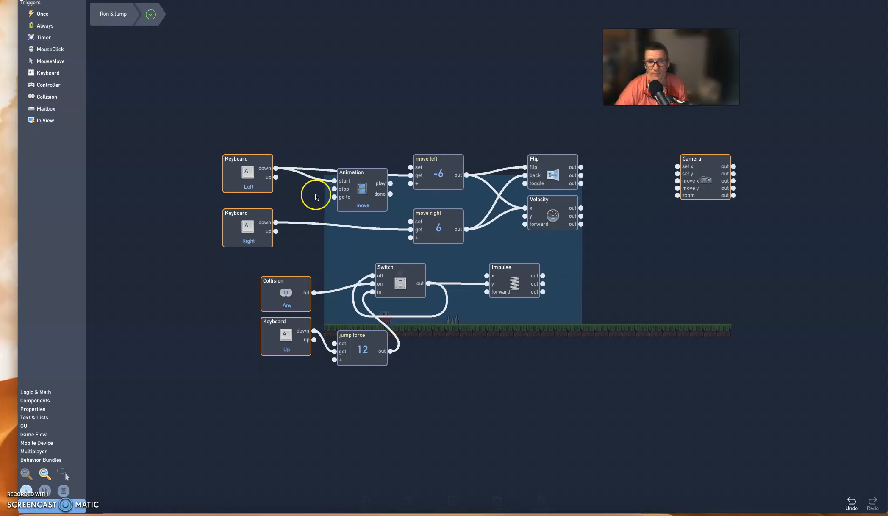
{"action": "left_click_drag", "start_coordinate": [278, 178], "coordinate": [277, 179]}
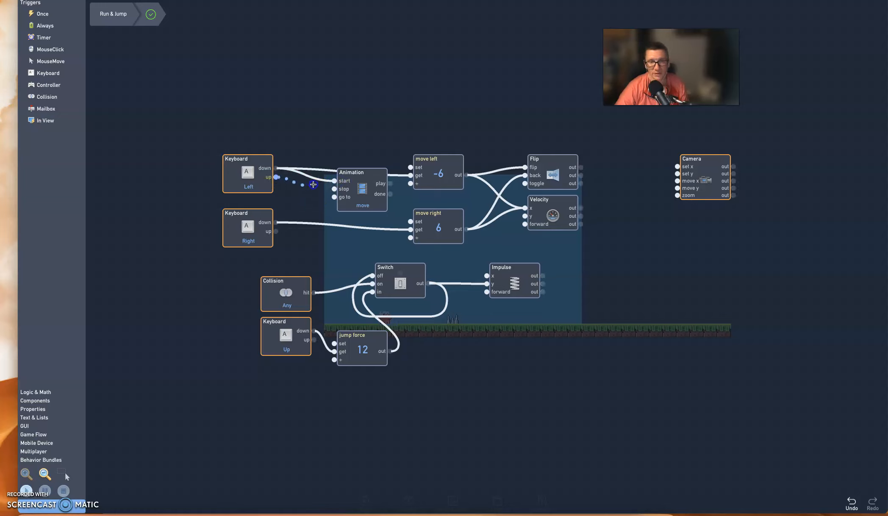
{"action": "left_click_drag", "start_coordinate": [336, 190], "coordinate": [337, 189]}
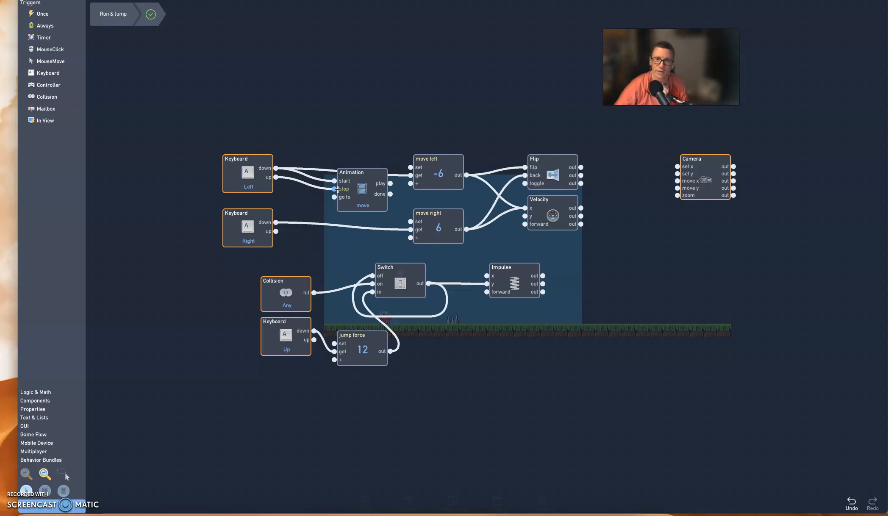
{"action": "left_click_drag", "start_coordinate": [276, 223], "coordinate": [335, 181]}
{"action": "left_click_drag", "start_coordinate": [276, 231], "coordinate": [335, 189]}
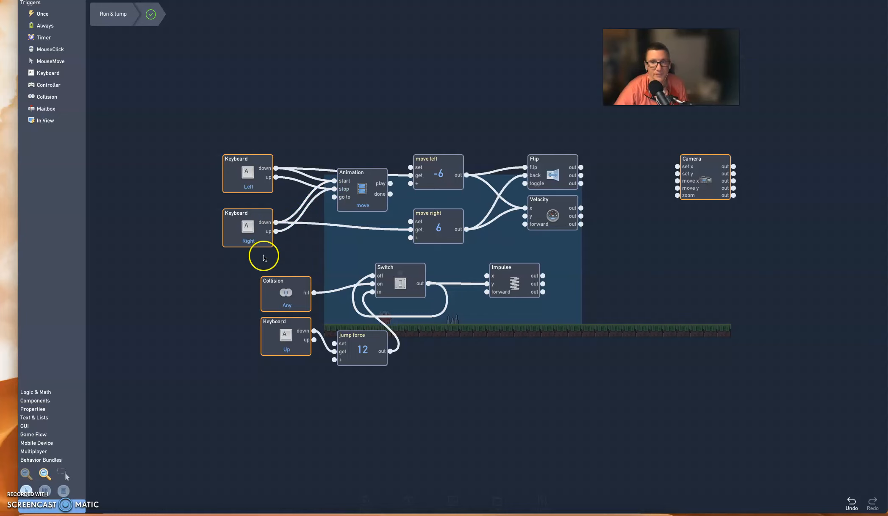
- Run the game inside the behavior editor and test the pig's running in both directions and its jumping over the spikes
{"action": "left_click", "coordinate": [25, 489]}
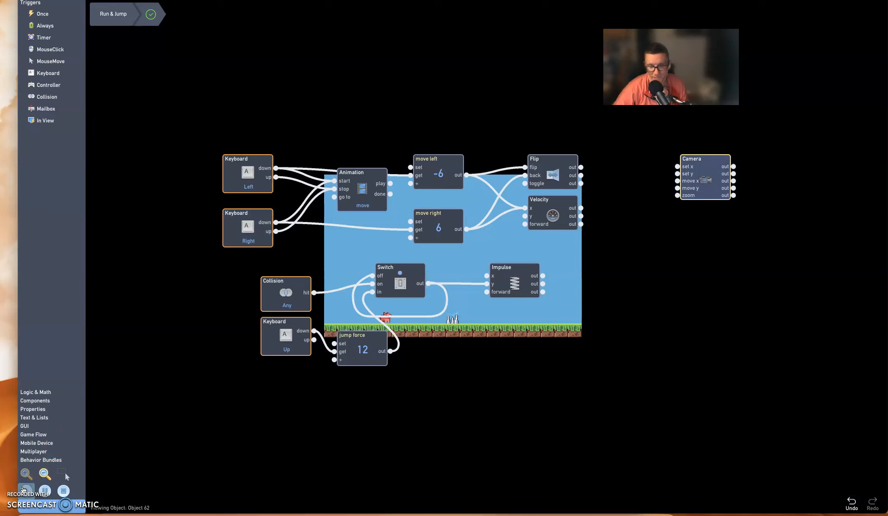
{"action": "key", "text": "Right"}
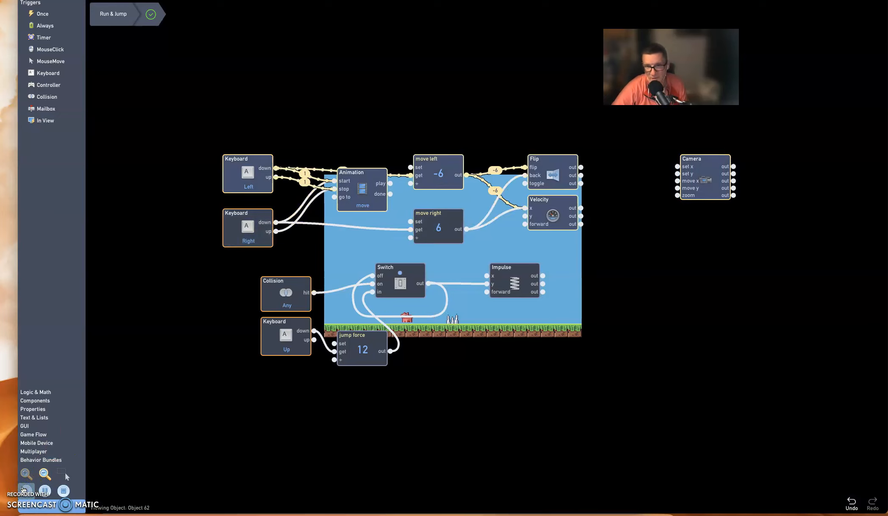
{"action": "key", "text": "Left"}
{"action": "key", "text": "Right"}
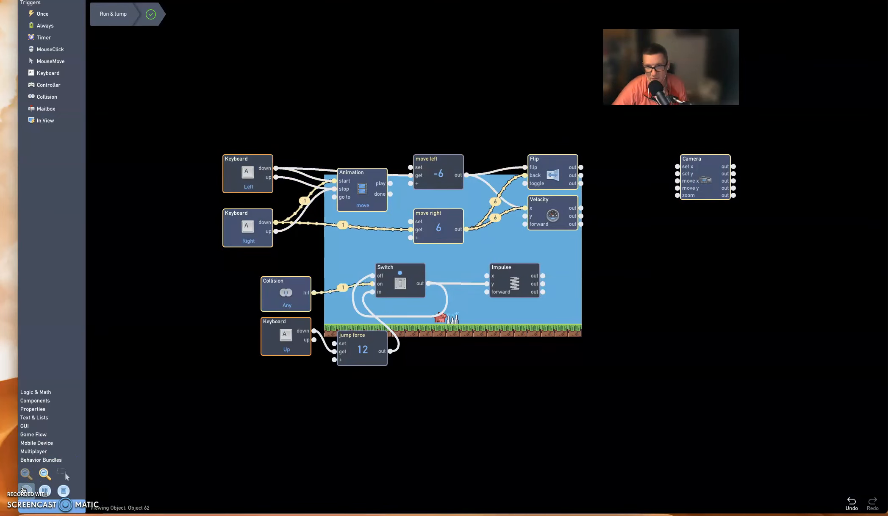
{"action": "key", "text": "Up"}
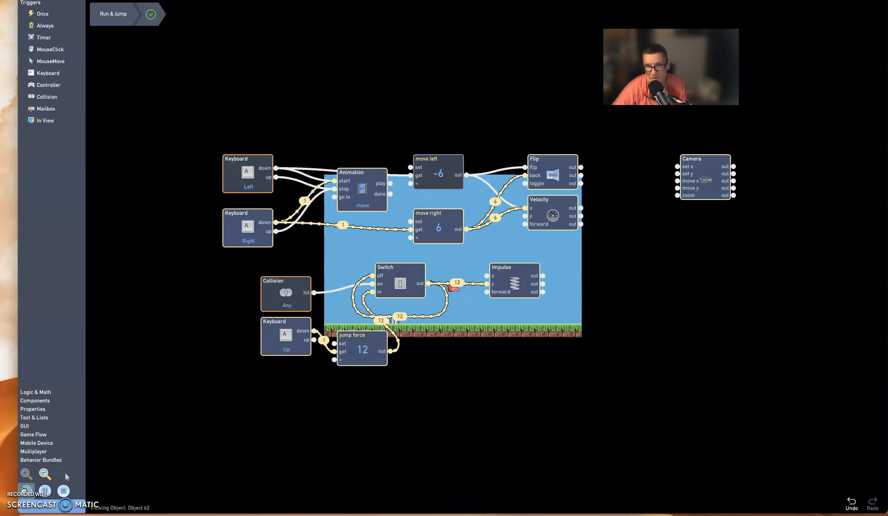
{"action": "key", "text": "Left"}
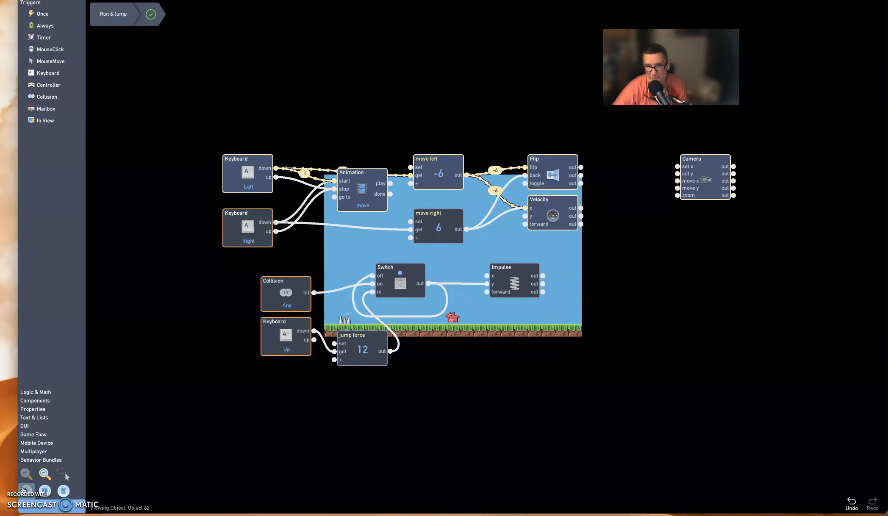
{"action": "key", "text": "Up"}
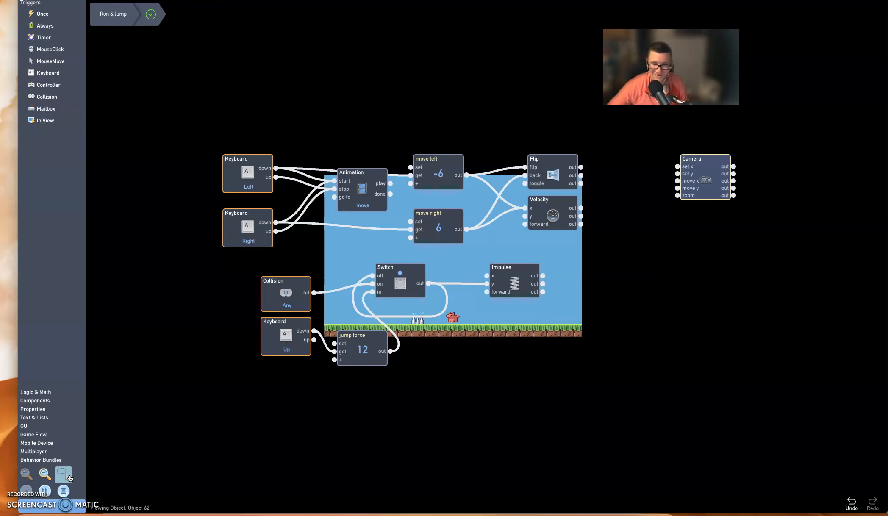
- Leave the behavior editor, paint dark 181425 sunglasses across the eyes of the player's base sprite, and save the sprite
{"action": "left_click", "coordinate": [69, 478]}
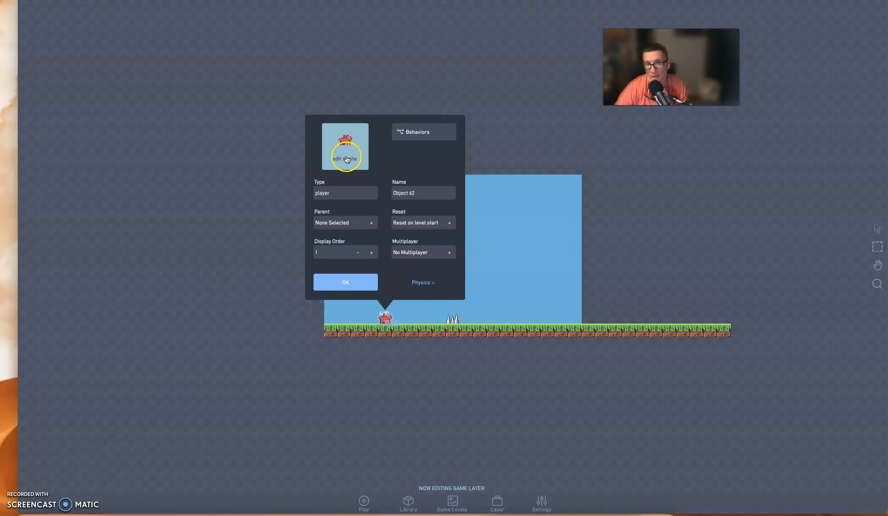
{"action": "left_click", "coordinate": [336, 150]}
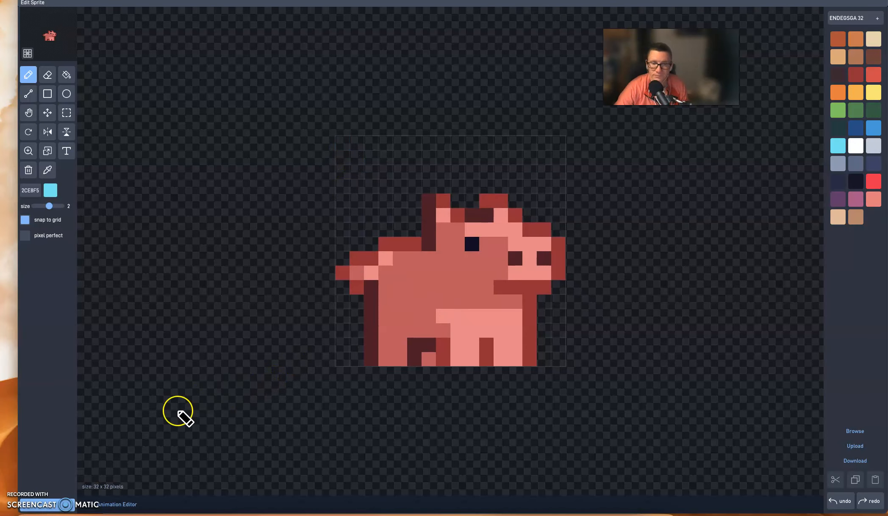
{"action": "left_click", "coordinate": [117, 505]}
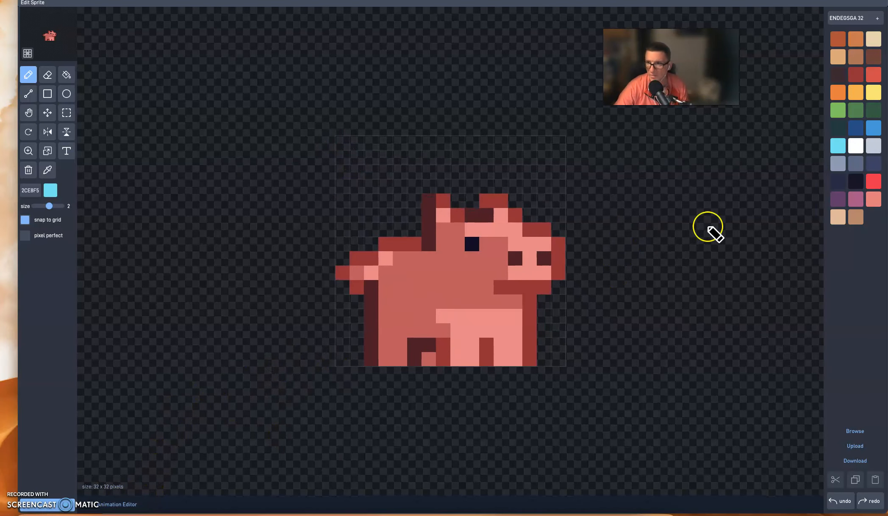
{"action": "mouse_move", "coordinate": [426, 231]}
{"action": "left_mouse_down"}
{"action": "mouse_move", "coordinate": [469, 248]}
{"action": "mouse_move", "coordinate": [438, 250]}
{"action": "mouse_move", "coordinate": [474, 242]}
{"action": "left_mouse_up"}
{"action": "left_click", "coordinate": [511, 233]}
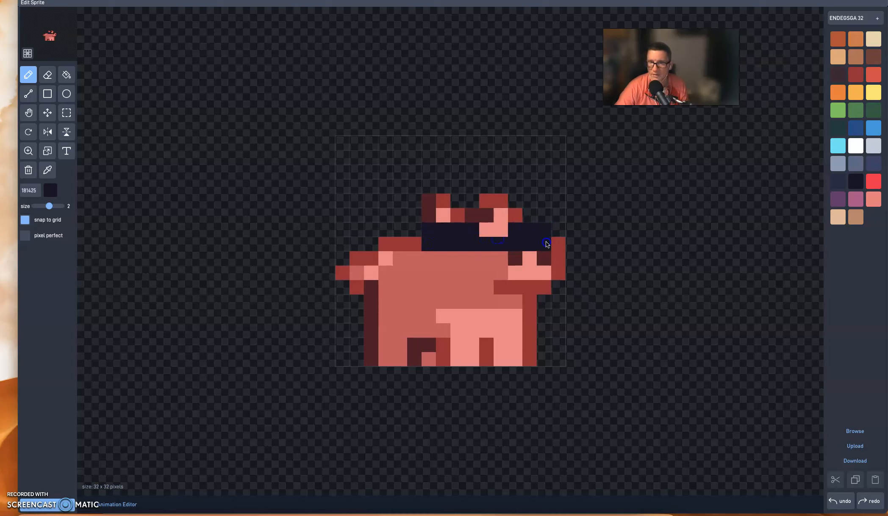
{"action": "left_click", "coordinate": [487, 252]}
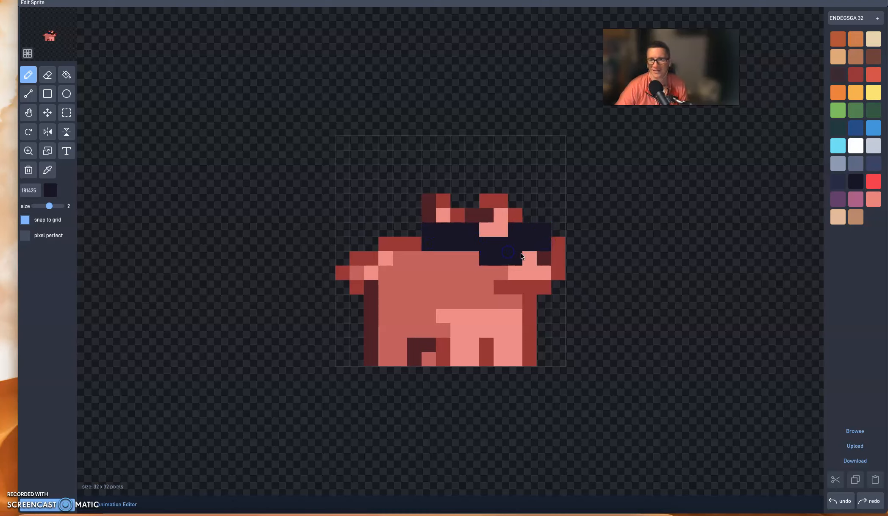
{"action": "left_click", "coordinate": [487, 281]}
{"action": "key", "text": "ctrl+z"}
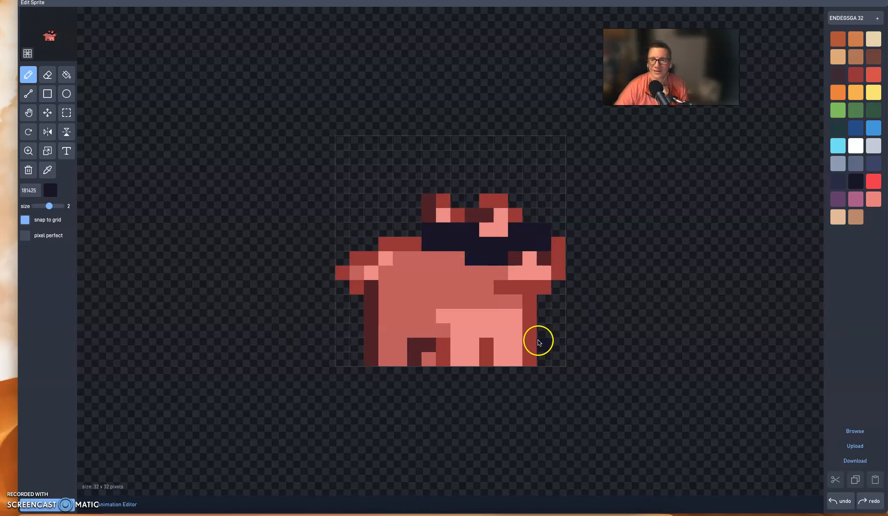
{"action": "left_click", "coordinate": [499, 345]}
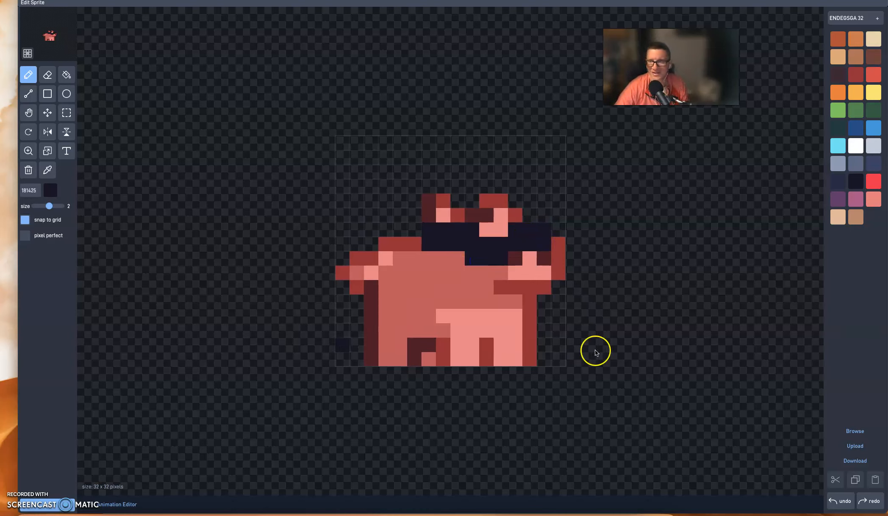
{"action": "key", "text": "ctrl+z"}
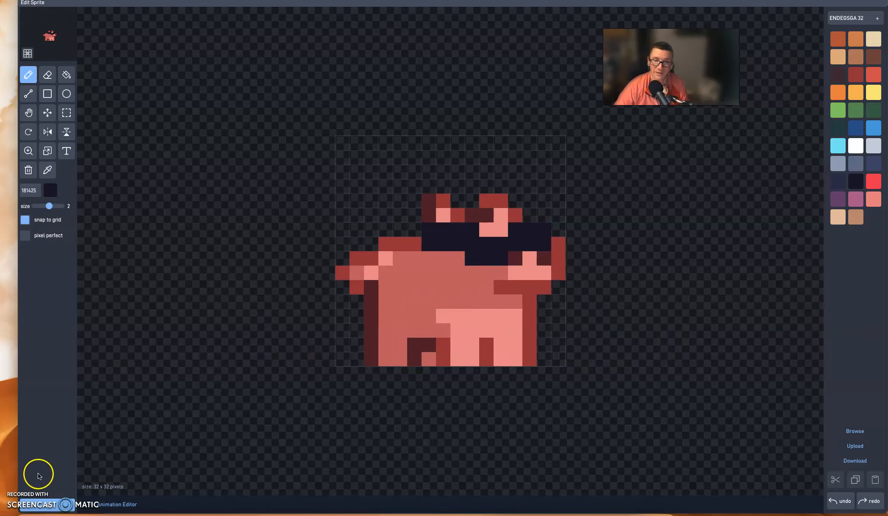
{"action": "left_click", "coordinate": [46, 504]}
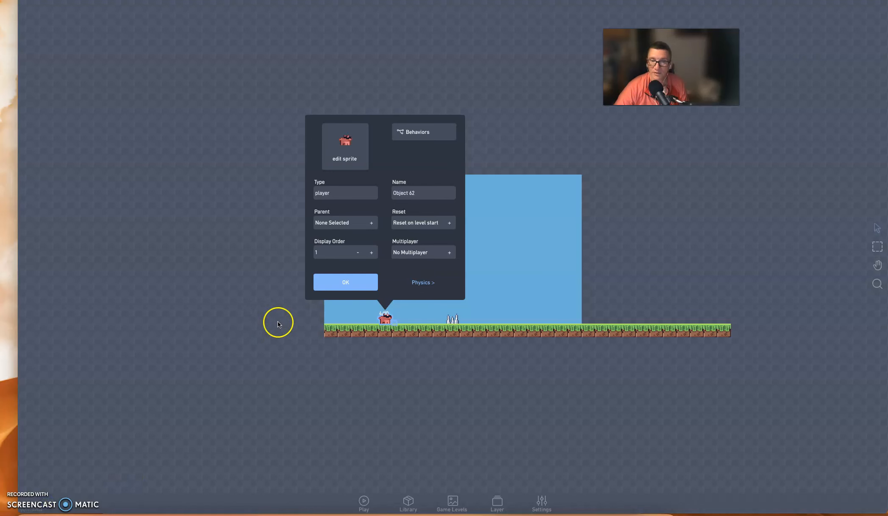
- Close the player's settings and playtest the level by running the pig right and left
{"action": "left_click", "coordinate": [345, 283]}
{"action": "left_click", "coordinate": [235, 362]}
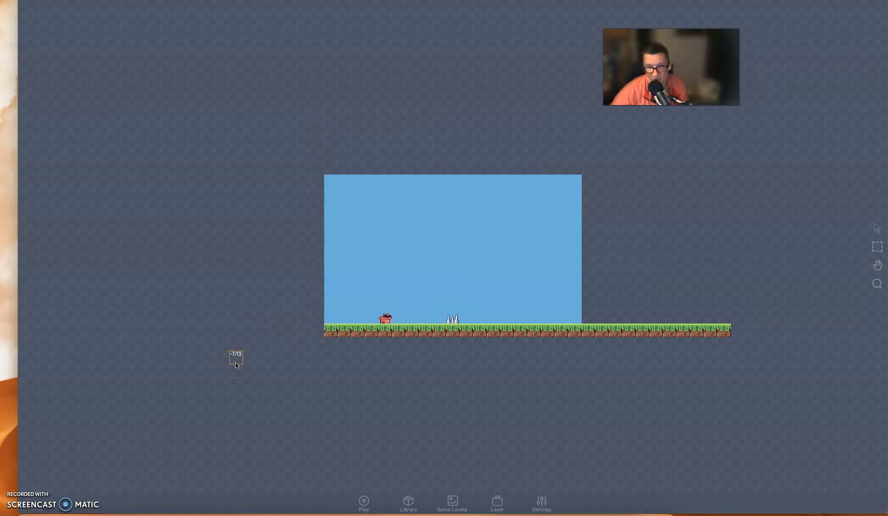
{"action": "left_click", "coordinate": [363, 501]}
{"action": "key", "text": "Right"}
{"action": "key", "text": "Left"}
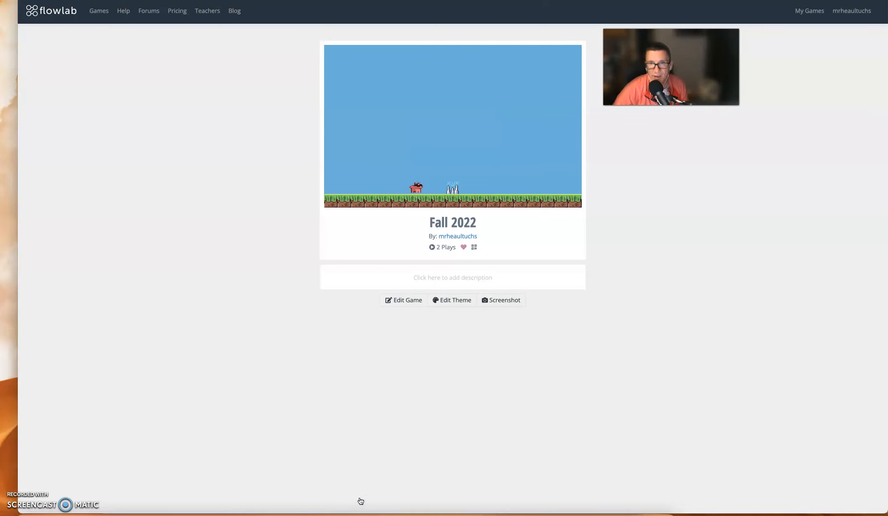
- Return to editing the game and open the "move" animation of the player's sprite
{"action": "left_click", "coordinate": [410, 299]}
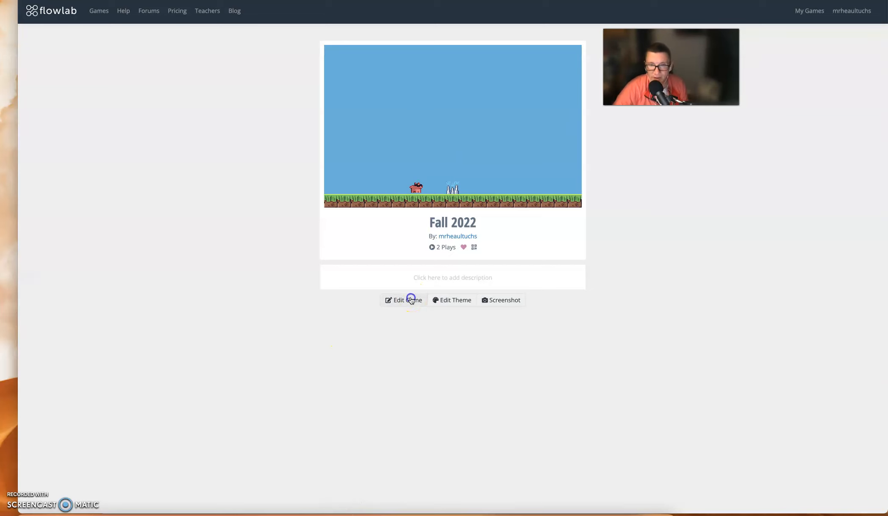
{"action": "left_click", "coordinate": [388, 324]}
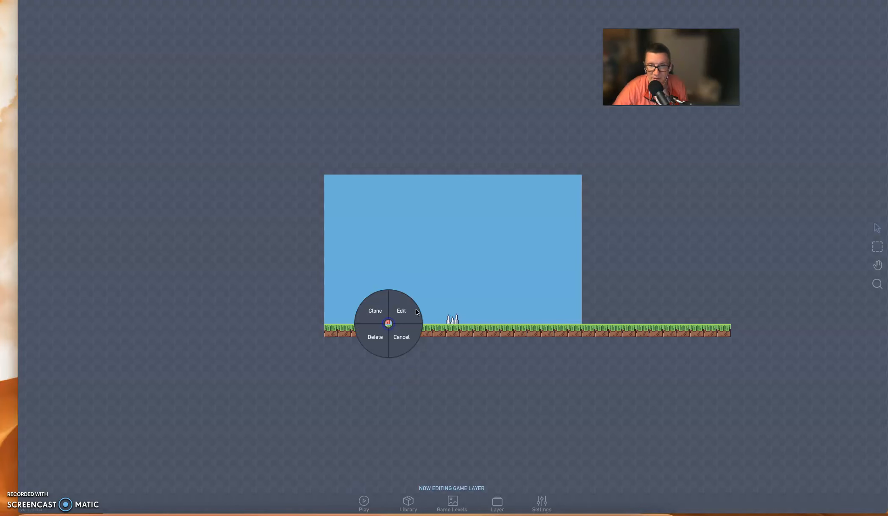
{"action": "left_click", "coordinate": [402, 311]}
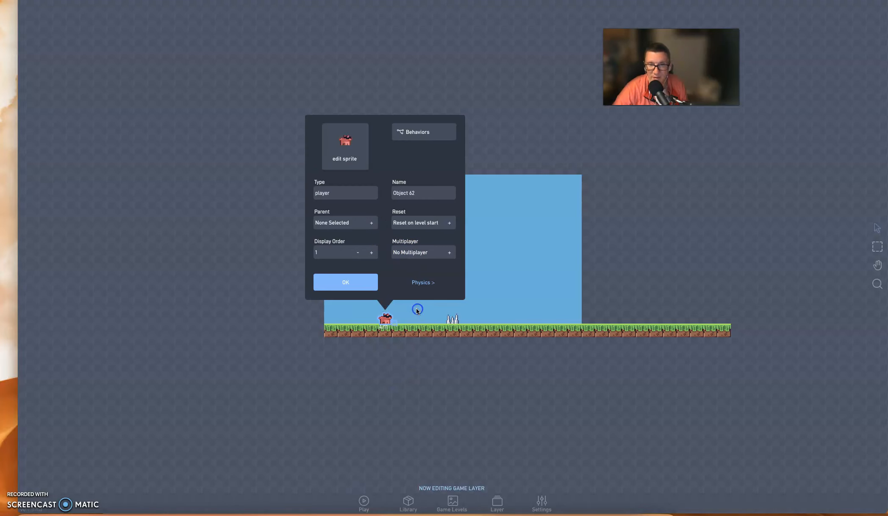
{"action": "left_click", "coordinate": [352, 156]}
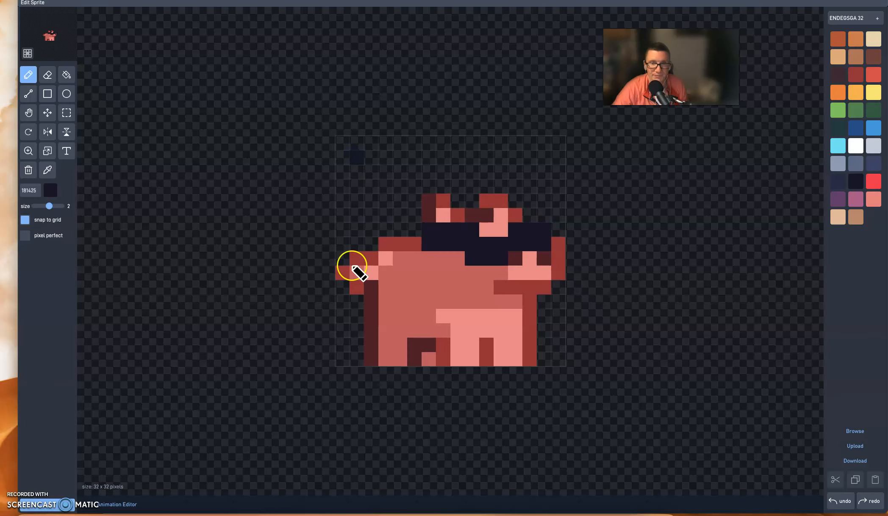
{"action": "left_click", "coordinate": [122, 503]}
{"action": "left_click", "coordinate": [178, 465]}
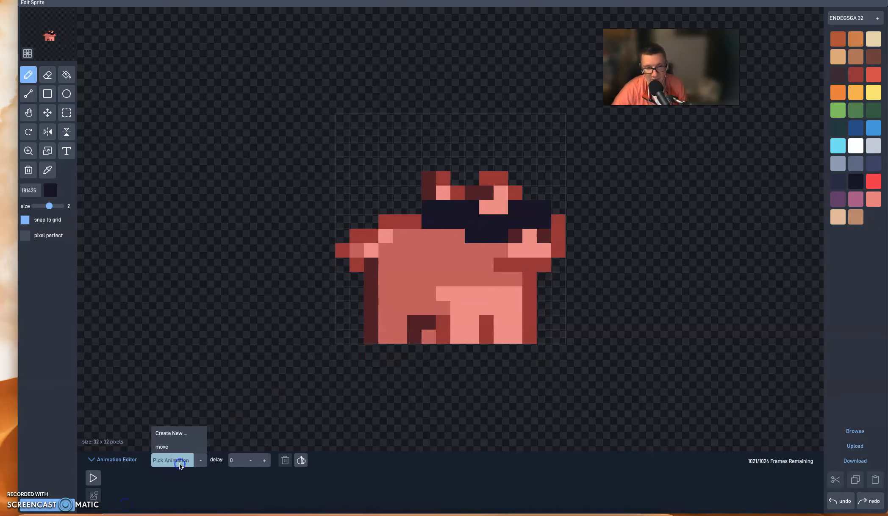
{"action": "left_click", "coordinate": [169, 447]}
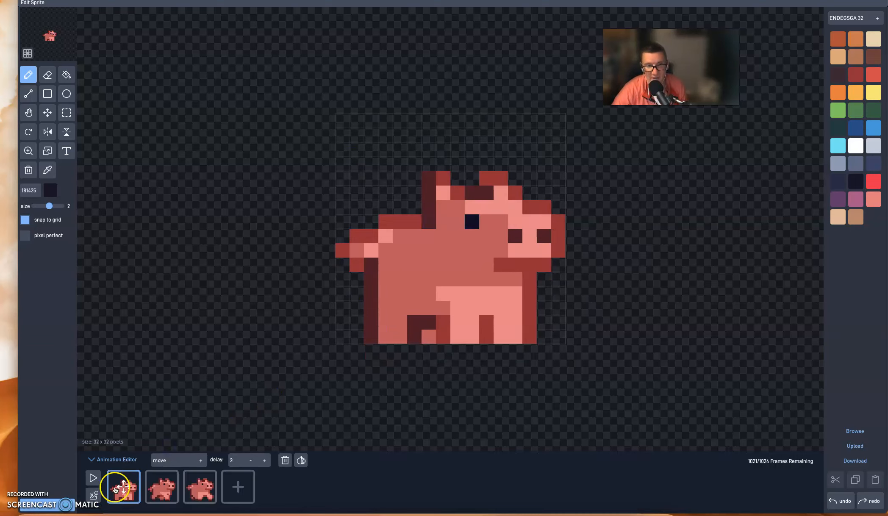
- Paint dark 181425 sunglasses across the pig's eyes in the first frame of the "move" animation
{"action": "left_click", "coordinate": [850, 180]}
{"action": "left_click", "coordinate": [473, 323]}
{"action": "key", "text": "ctrl+z"}
{"action": "mouse_move", "coordinate": [440, 208]}
{"action": "left_mouse_down"}
{"action": "mouse_move", "coordinate": [476, 218]}
{"action": "mouse_move", "coordinate": [440, 220]}
{"action": "mouse_move", "coordinate": [435, 210]}
{"action": "mouse_move", "coordinate": [517, 210]}
{"action": "left_mouse_up"}
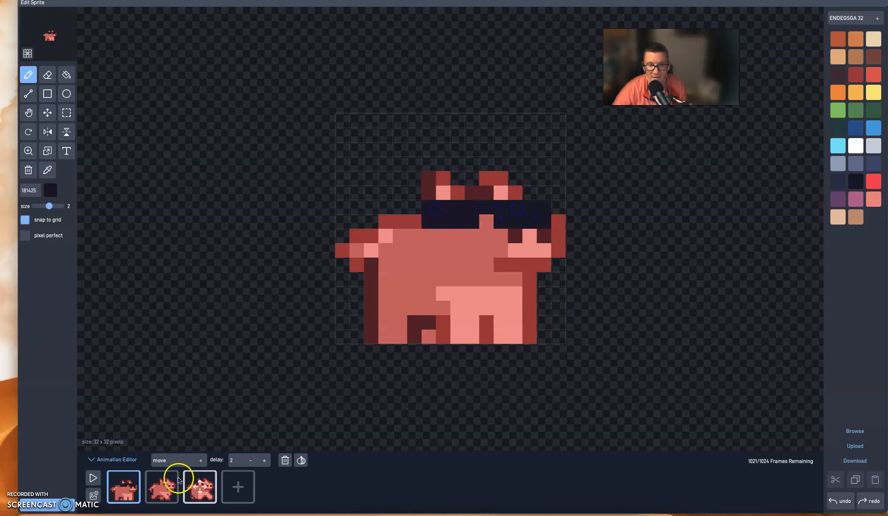
- Paint matching dark sunglasses across the pig's eyes in the second frame
{"action": "left_click", "coordinate": [163, 486]}
{"action": "mouse_move", "coordinate": [387, 224]}
{"action": "left_mouse_down"}
{"action": "mouse_move", "coordinate": [431, 190]}
{"action": "mouse_move", "coordinate": [462, 192]}
{"action": "mouse_move", "coordinate": [414, 194]}
{"action": "mouse_move", "coordinate": [459, 200]}
{"action": "left_mouse_up"}
{"action": "left_click", "coordinate": [485, 197]}
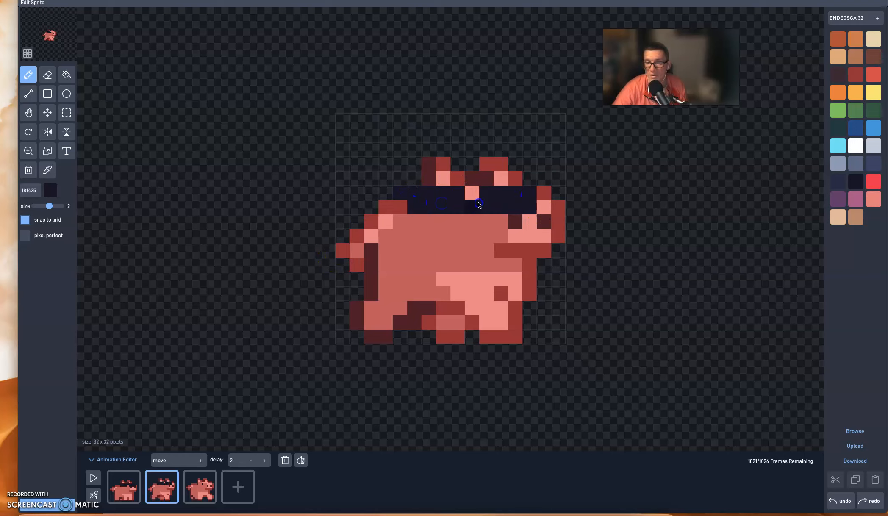
{"action": "mouse_move", "coordinate": [486, 219]}
{"action": "left_mouse_down"}
{"action": "mouse_move", "coordinate": [456, 218]}
{"action": "mouse_move", "coordinate": [492, 218]}
{"action": "left_mouse_up"}
{"action": "left_click", "coordinate": [400, 267]}
- Paint matching dark sunglasses across the pig's eyes in the third frame and preview the "move" animation
{"action": "left_click", "coordinate": [201, 485]}
{"action": "mouse_move", "coordinate": [423, 203]}
{"action": "left_mouse_down"}
{"action": "mouse_move", "coordinate": [442, 198]}
{"action": "mouse_move", "coordinate": [409, 206]}
{"action": "left_mouse_up"}
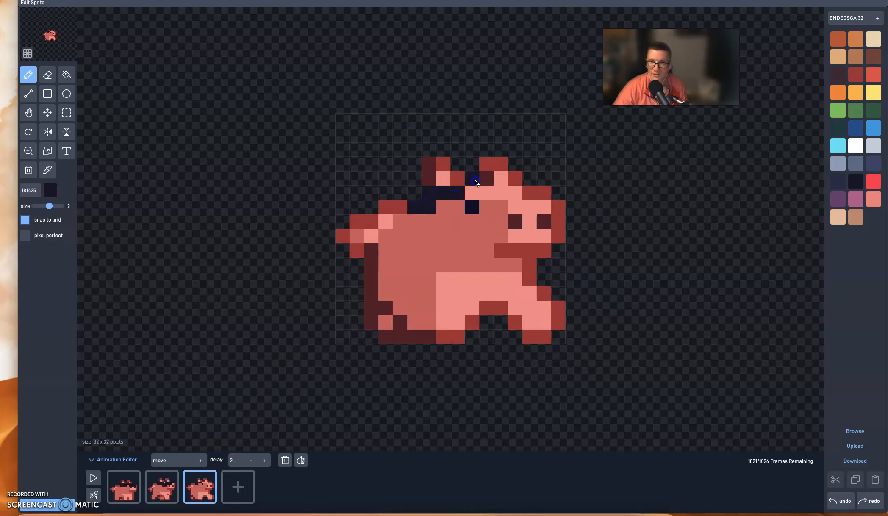
{"action": "mouse_move", "coordinate": [469, 200]}
{"action": "left_mouse_down"}
{"action": "mouse_move", "coordinate": [506, 186]}
{"action": "mouse_move", "coordinate": [481, 206]}
{"action": "left_mouse_up"}
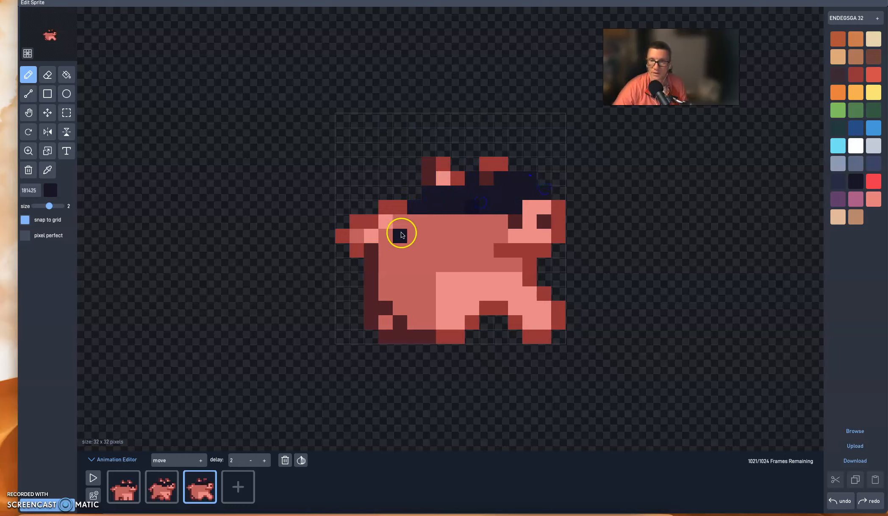
{"action": "left_click", "coordinate": [95, 478]}
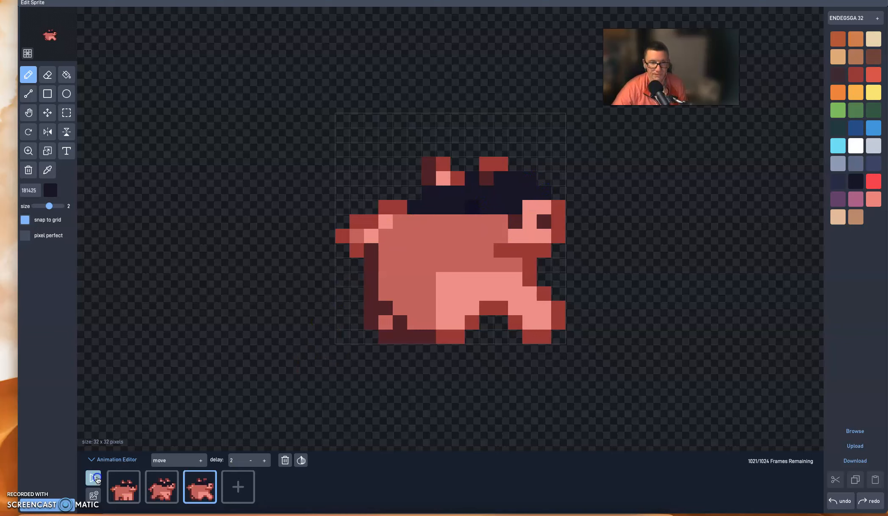